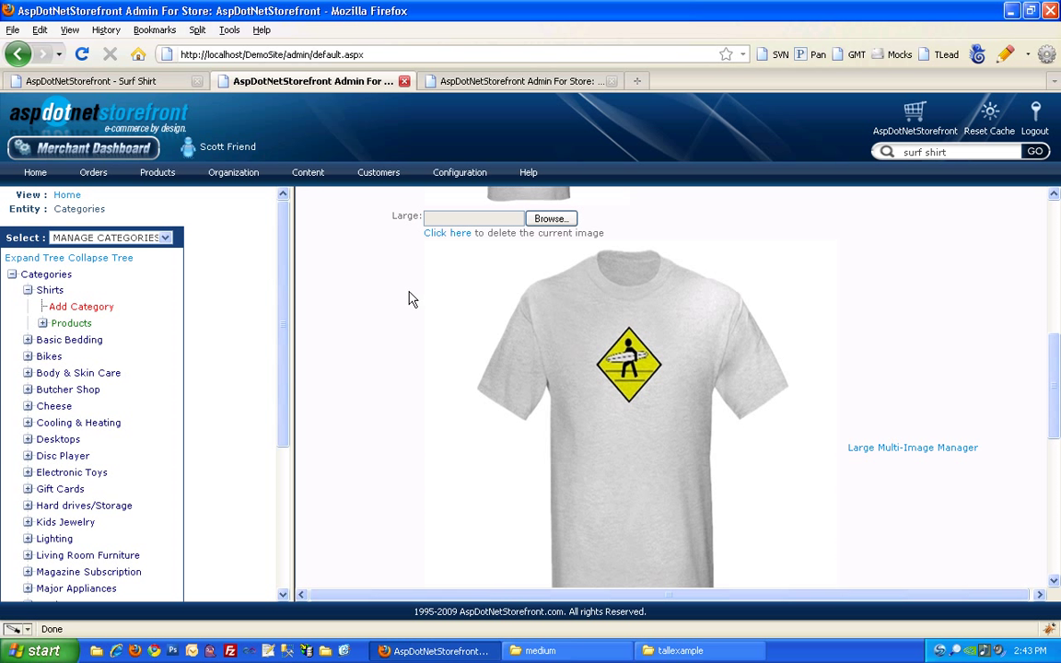
# - Reload the Surf Shirt storefront page to check its image, then return to the product editor
pyautogui.scroll(-5, 410, 365)
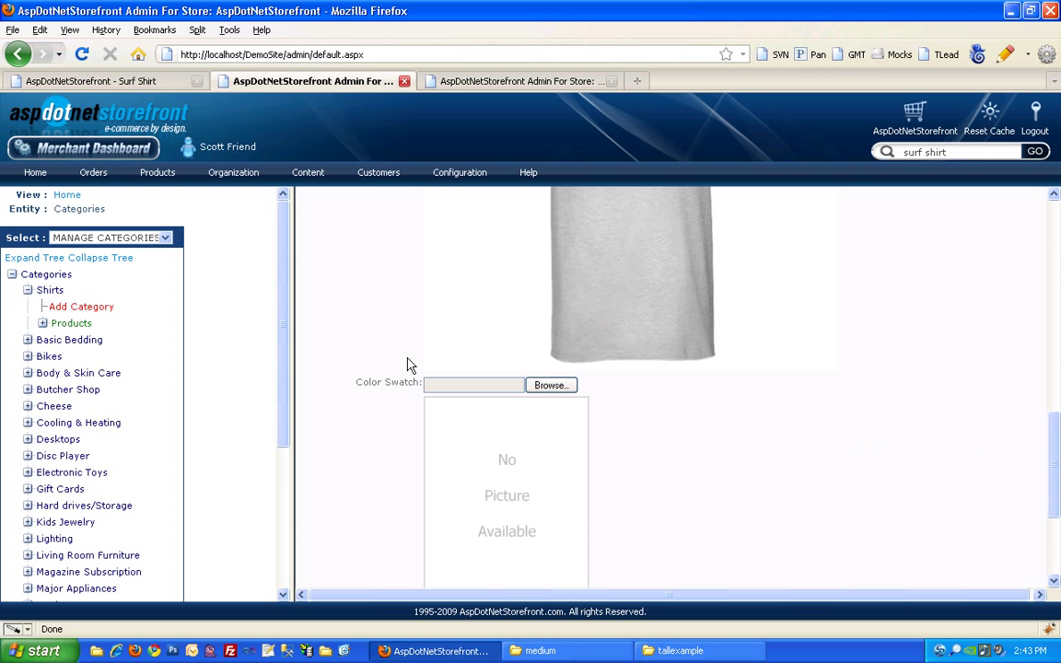
pyautogui.scroll(5, 411, 365)
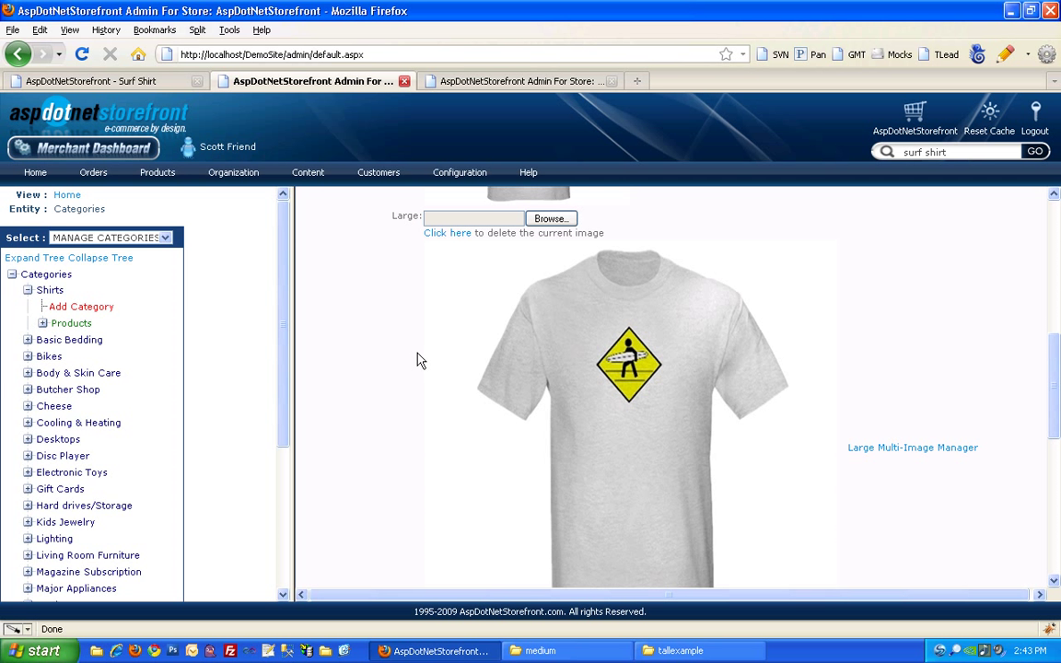
pyautogui.click(148, 81)
pyautogui.click(81, 55)
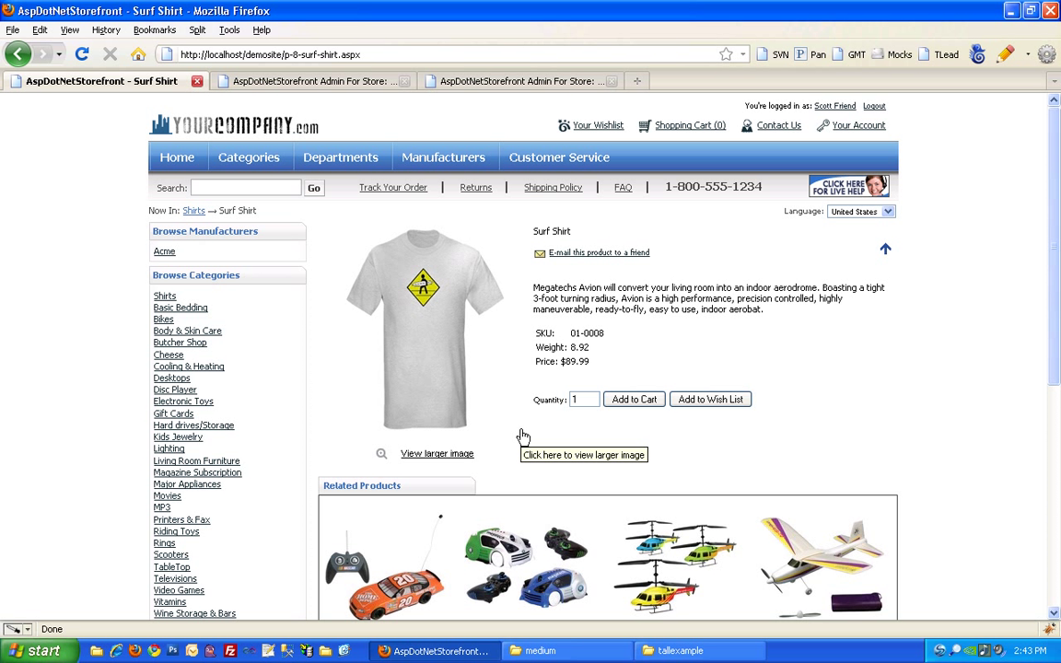
pyautogui.click(334, 85)
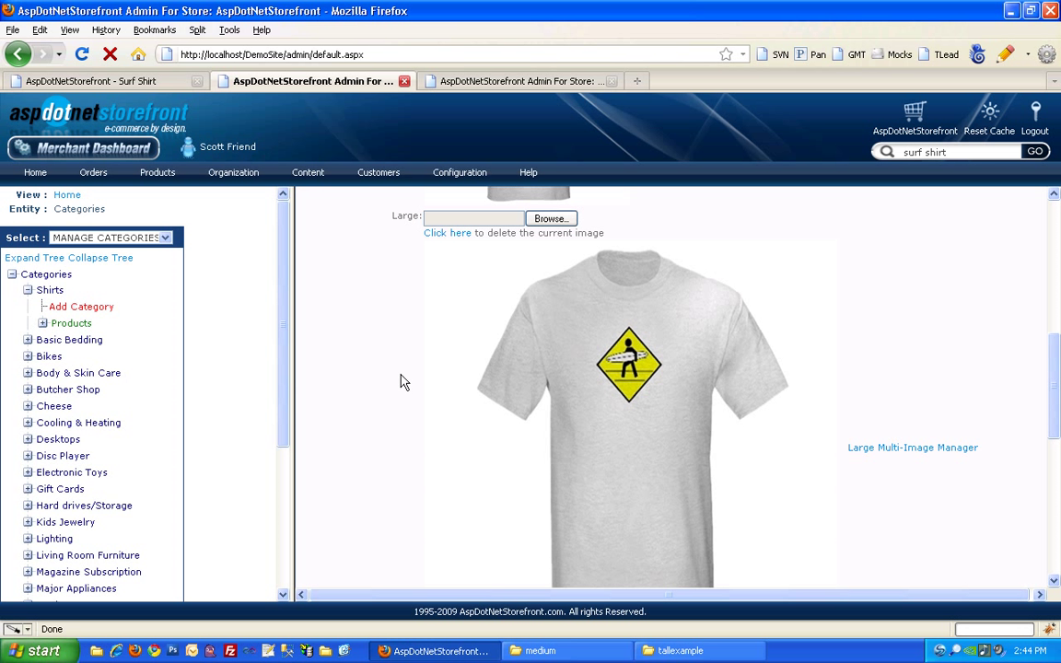
# - Upload gray.jpg from the Shirts folder as the large image and update the product
pyautogui.click(542, 218)
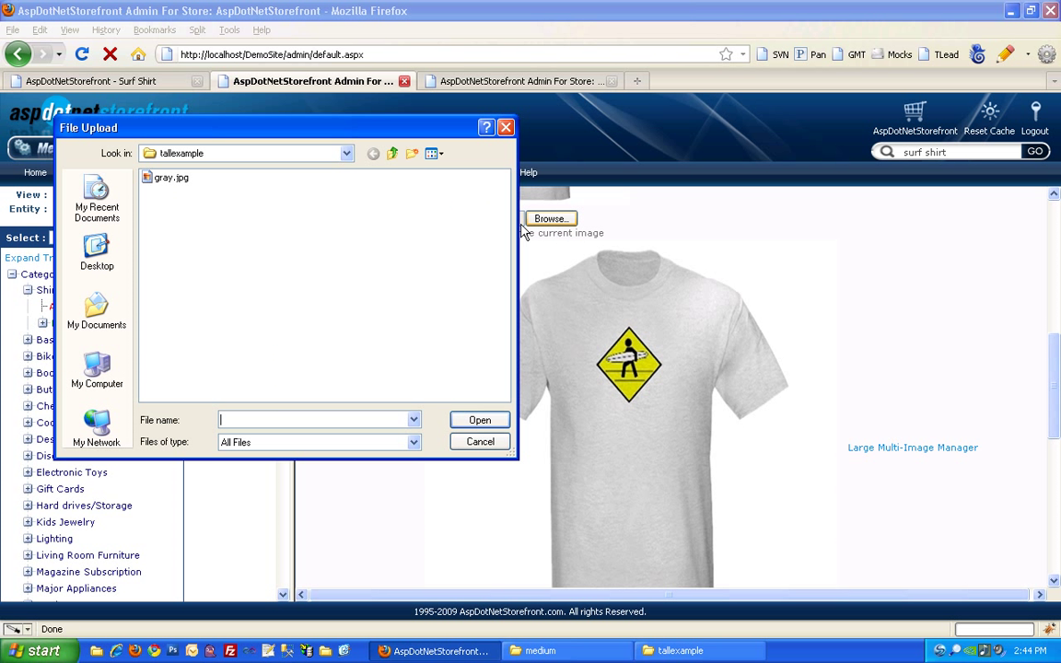
pyautogui.click(393, 154)
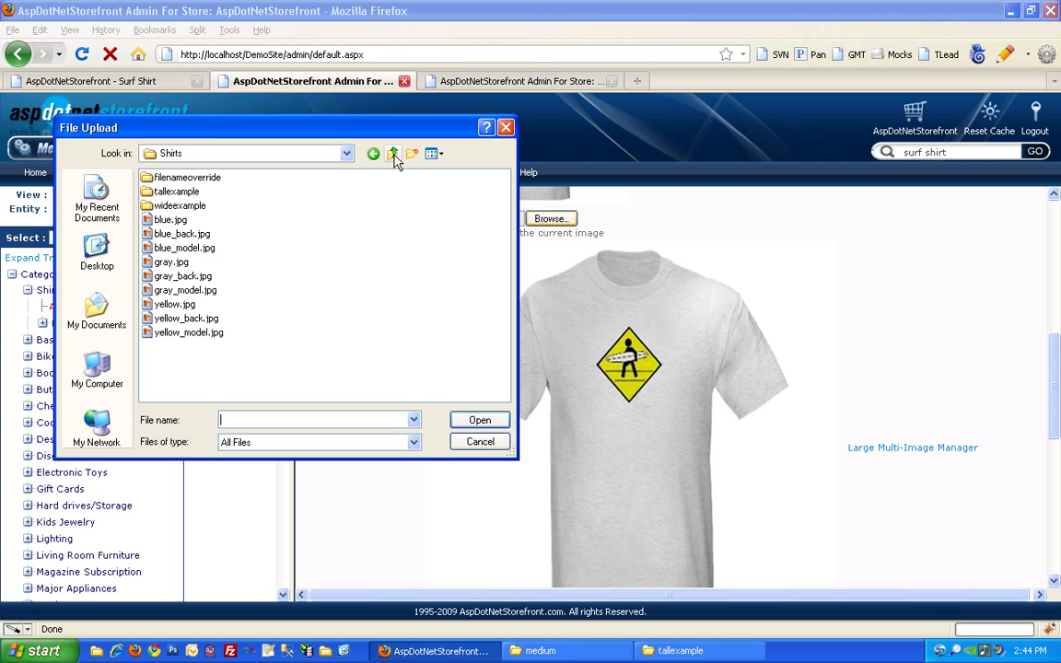
pyautogui.doubleClick(164, 267)
pyautogui.scroll(-5, 426, 308)
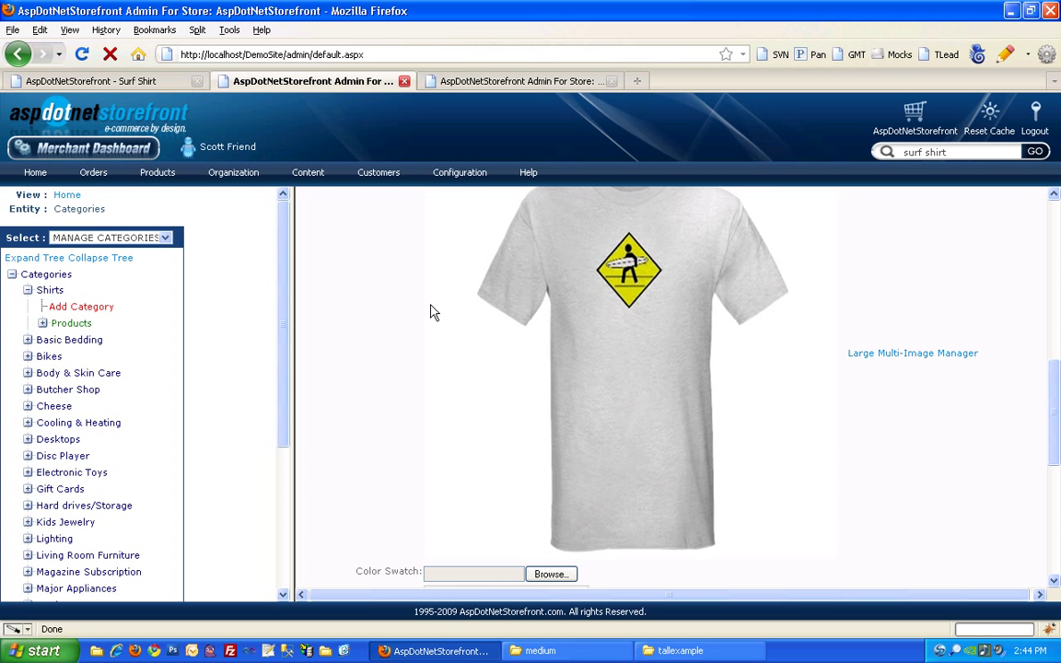
pyautogui.scroll(-4, 433, 315)
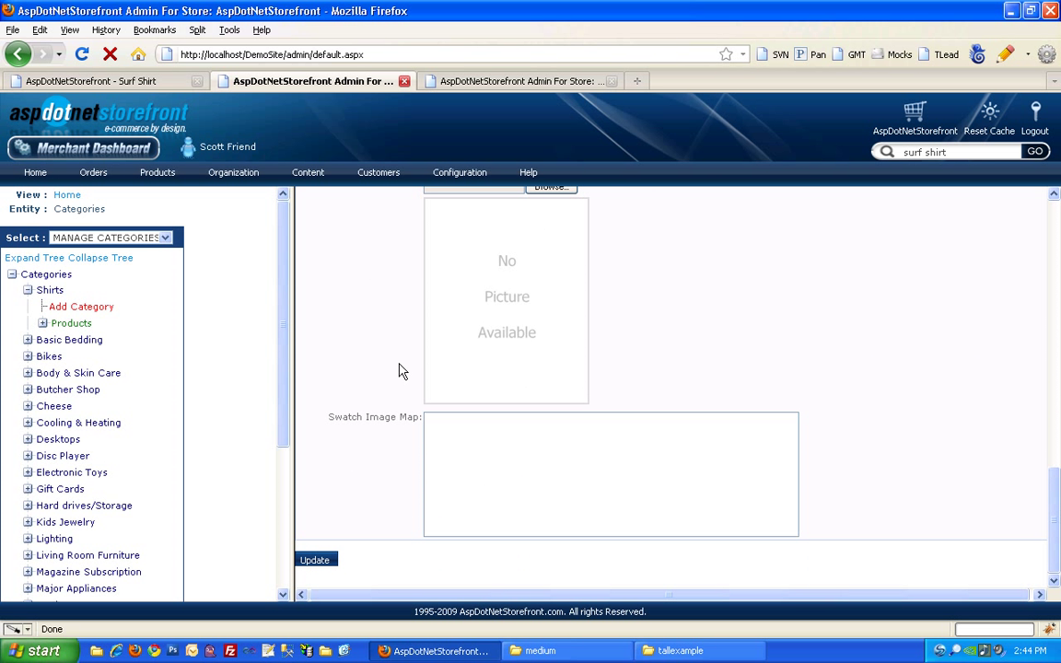
pyautogui.click(328, 561)
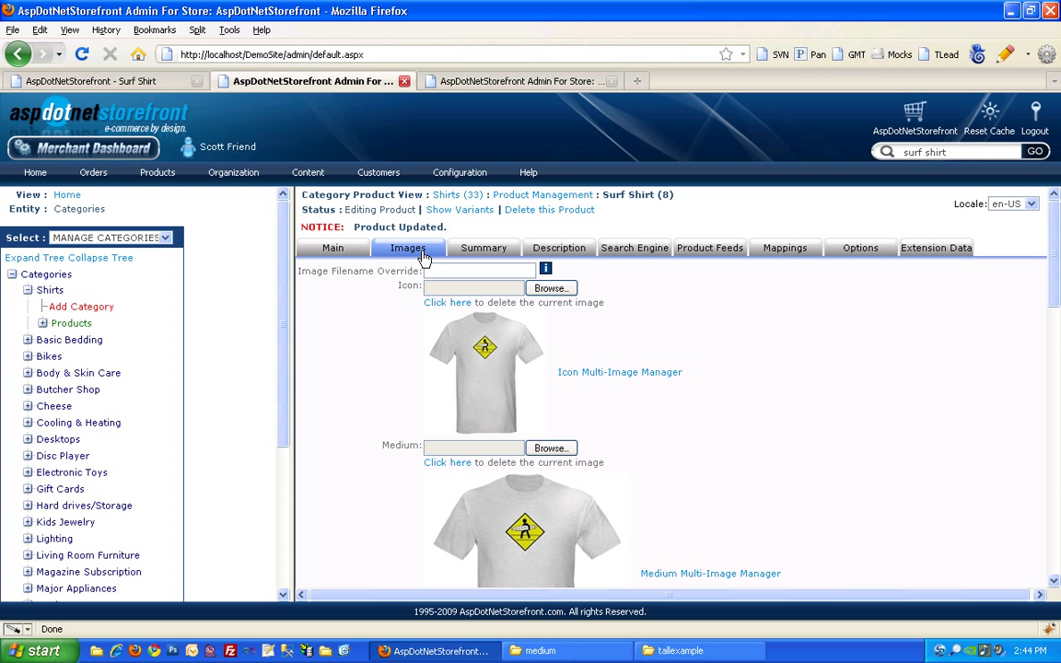
# - Open the Large Multi-Image Manager and load gray.jpg into slot 1
pyautogui.scroll(-2, 427, 401)
pyautogui.scroll(-10, 429, 403)
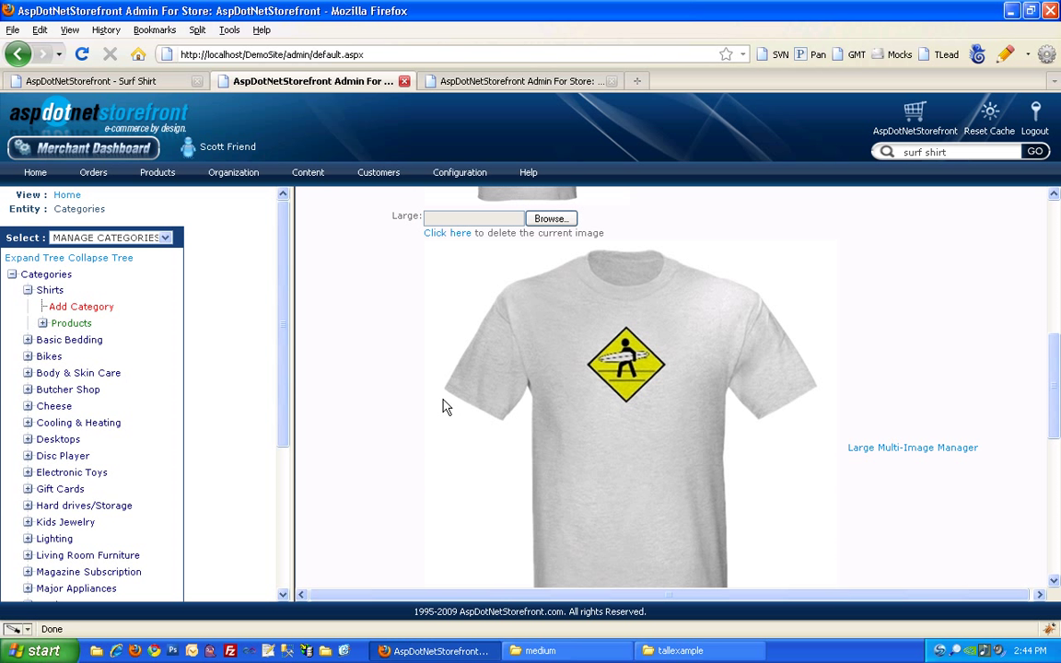
pyautogui.click(907, 449)
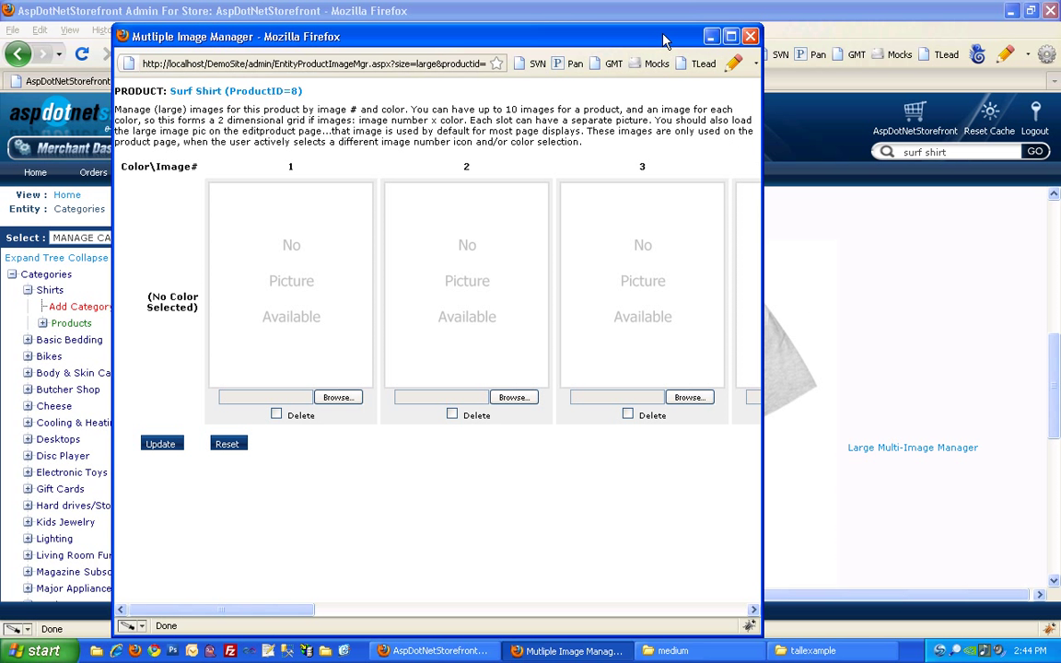
pyautogui.moveTo(664, 42); pyautogui.dragTo(793, 349)
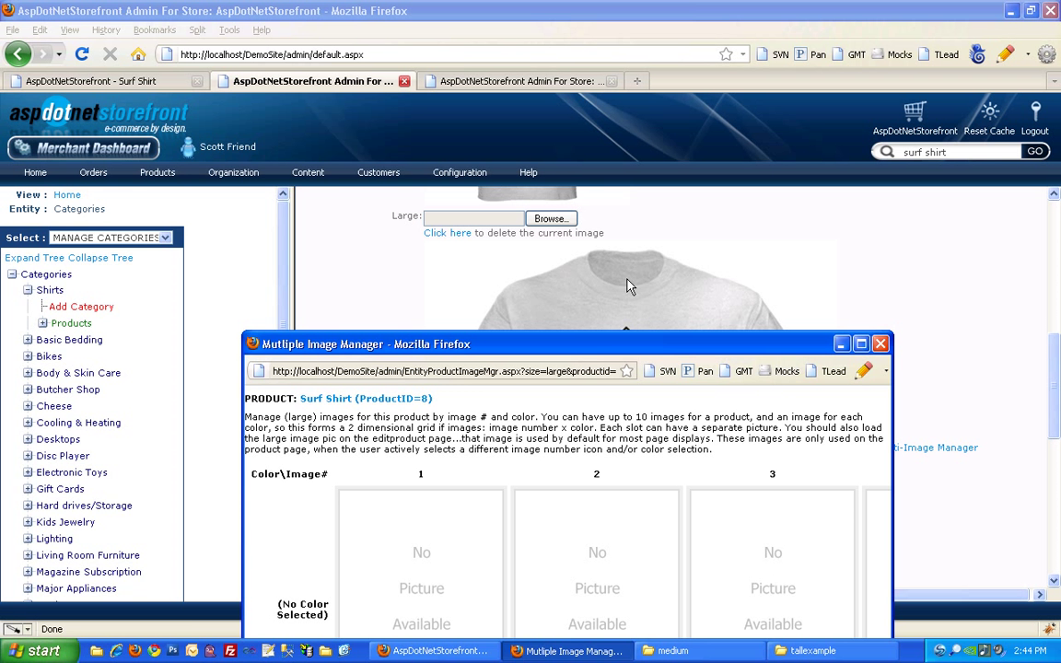
pyautogui.moveTo(563, 354); pyautogui.dragTo(465, 87)
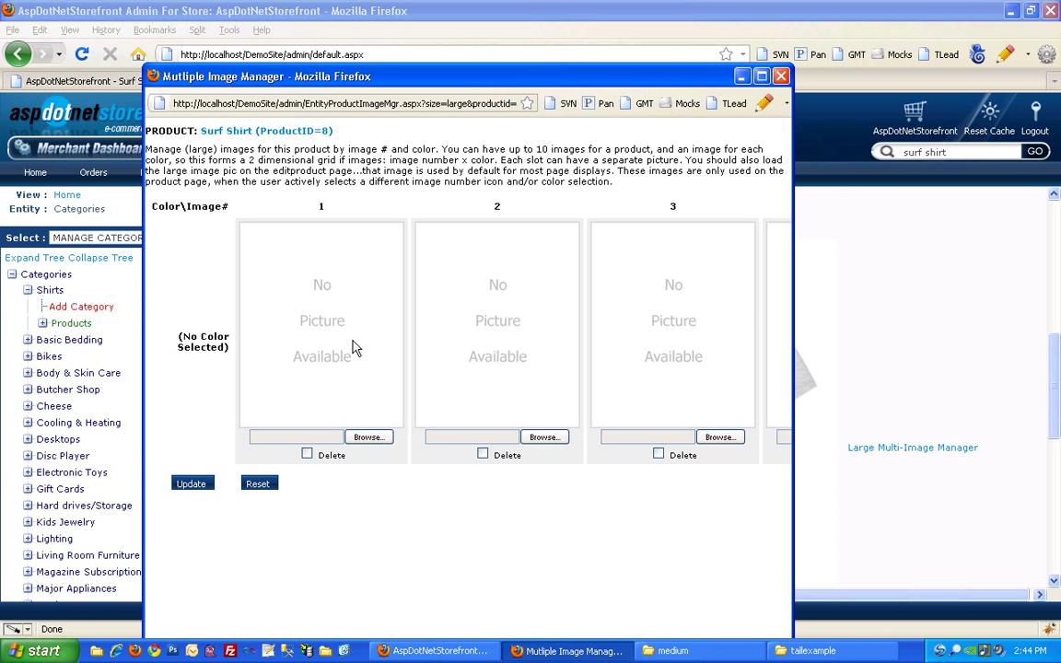
pyautogui.click(370, 438)
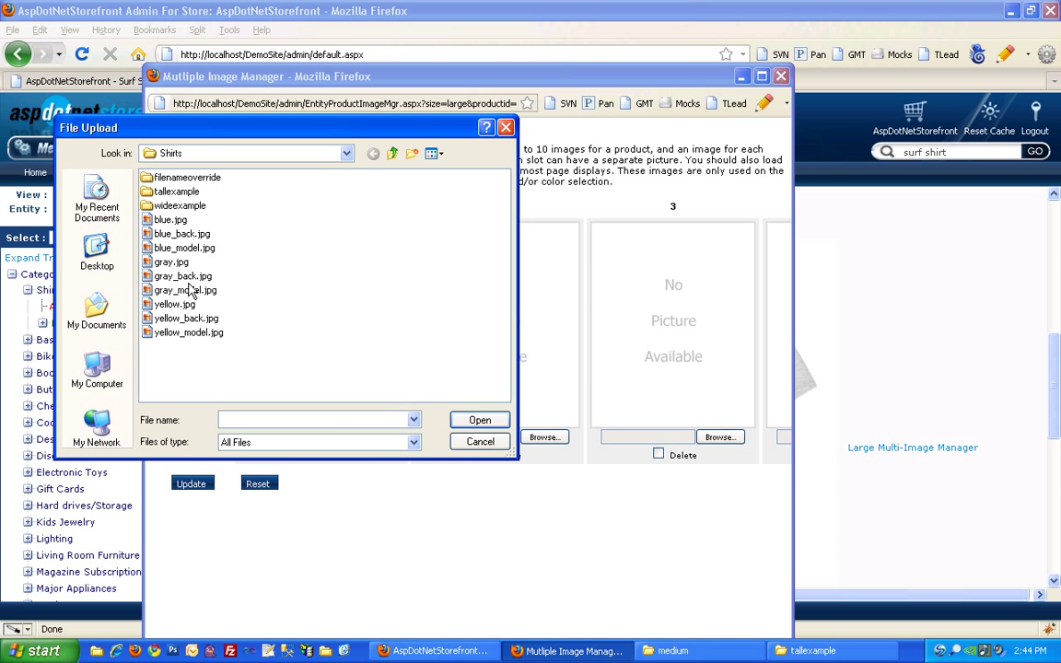
pyautogui.click(171, 262)
pyautogui.click(454, 419)
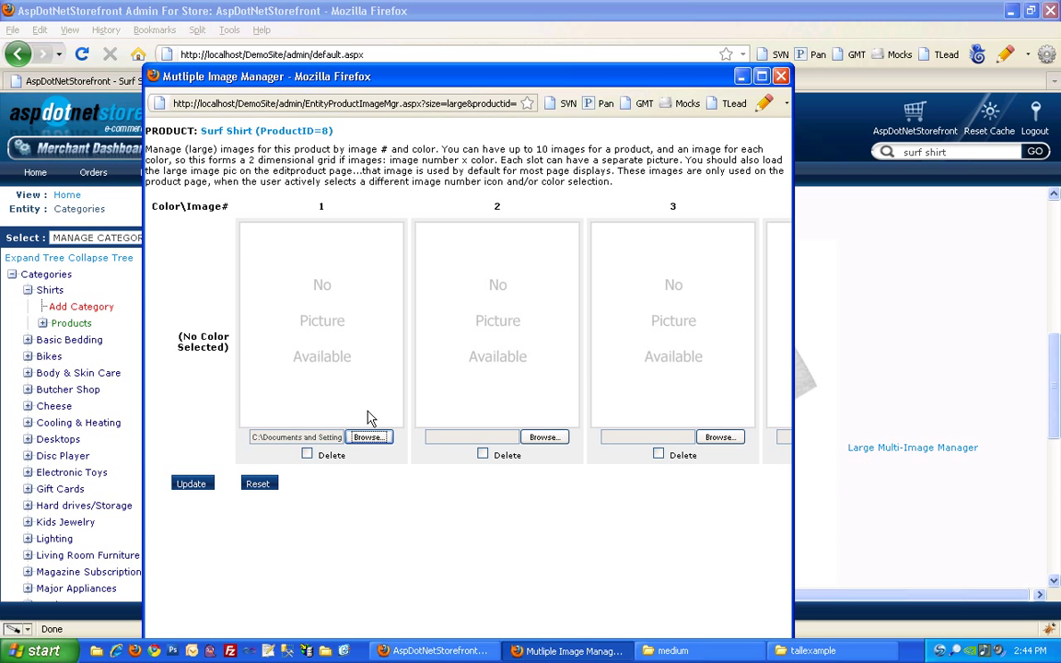
# - Load gray_back.jpg into slot 2 and gray_model.jpg into slot 3
pyautogui.click(545, 438)
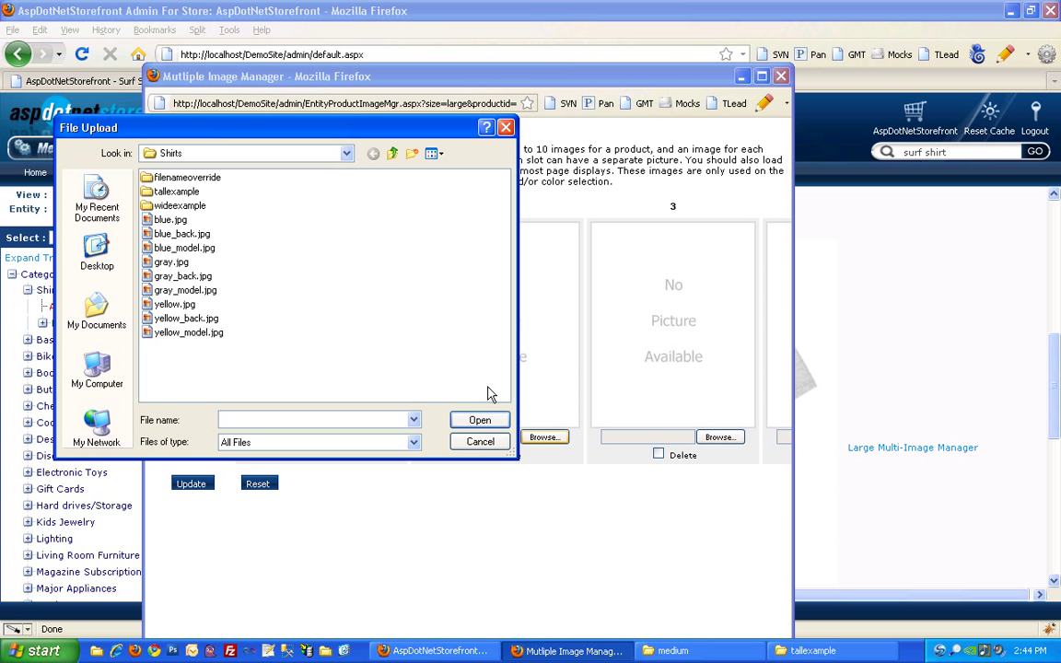
pyautogui.click(180, 277)
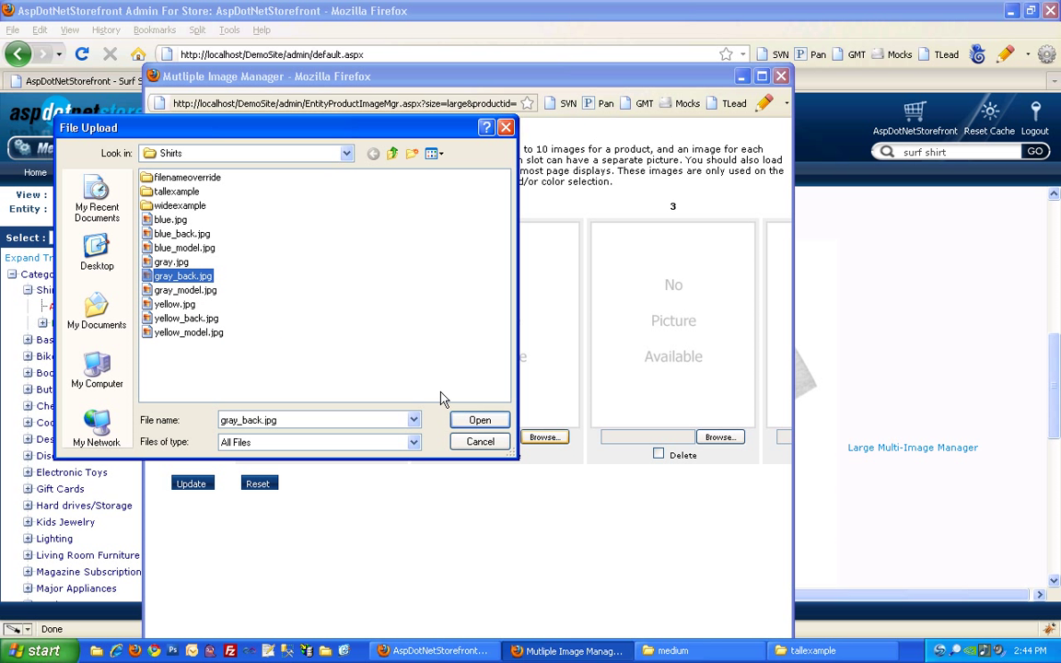
pyautogui.click(472, 421)
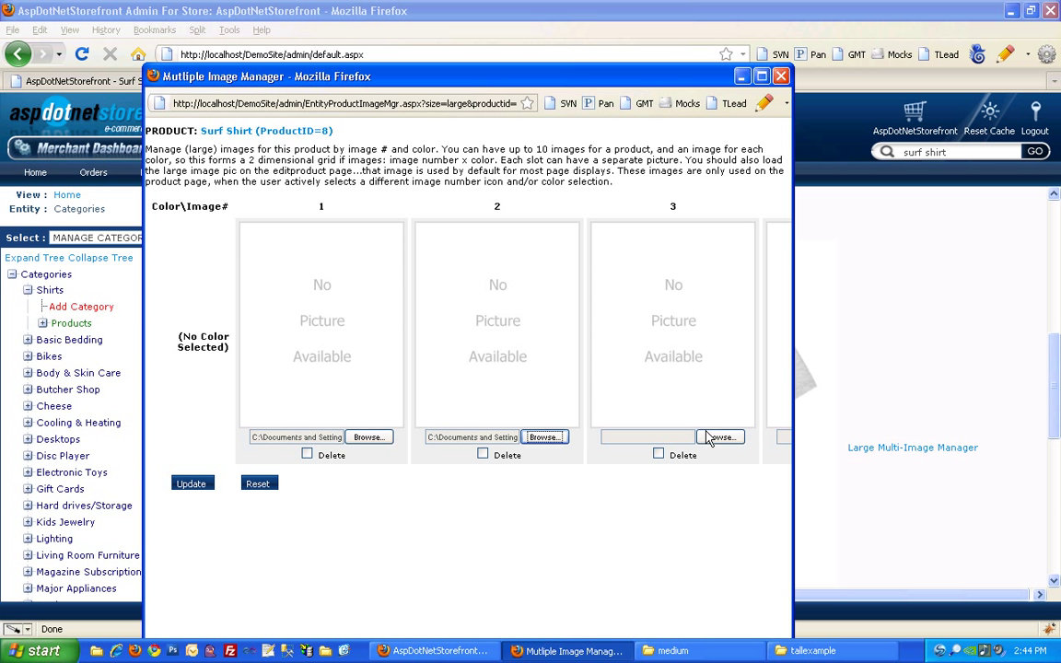
pyautogui.click(709, 438)
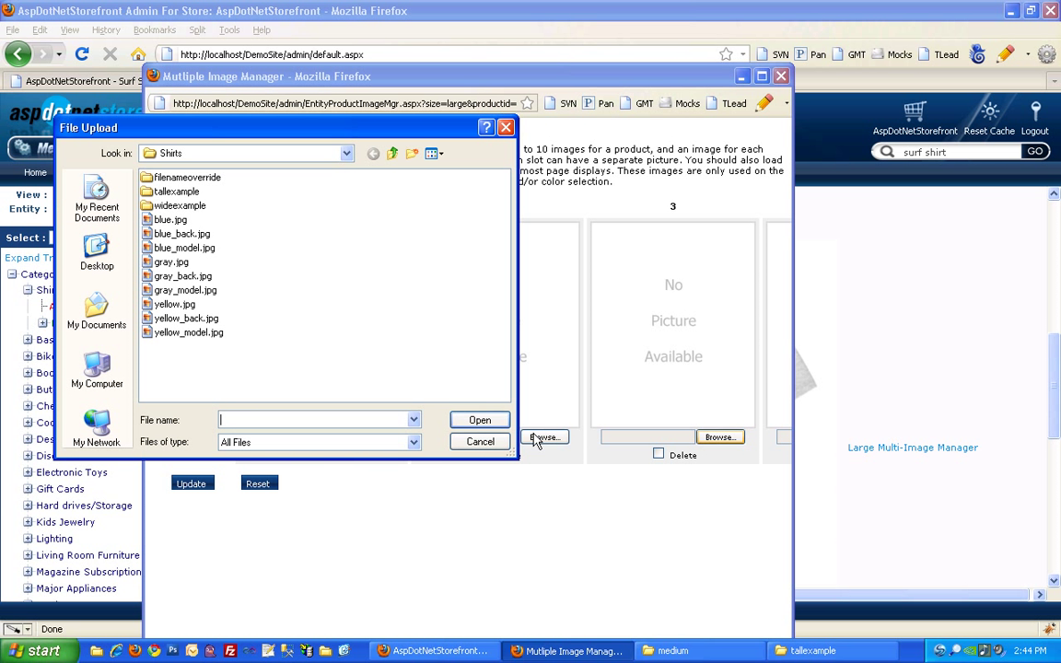
pyautogui.click(210, 291)
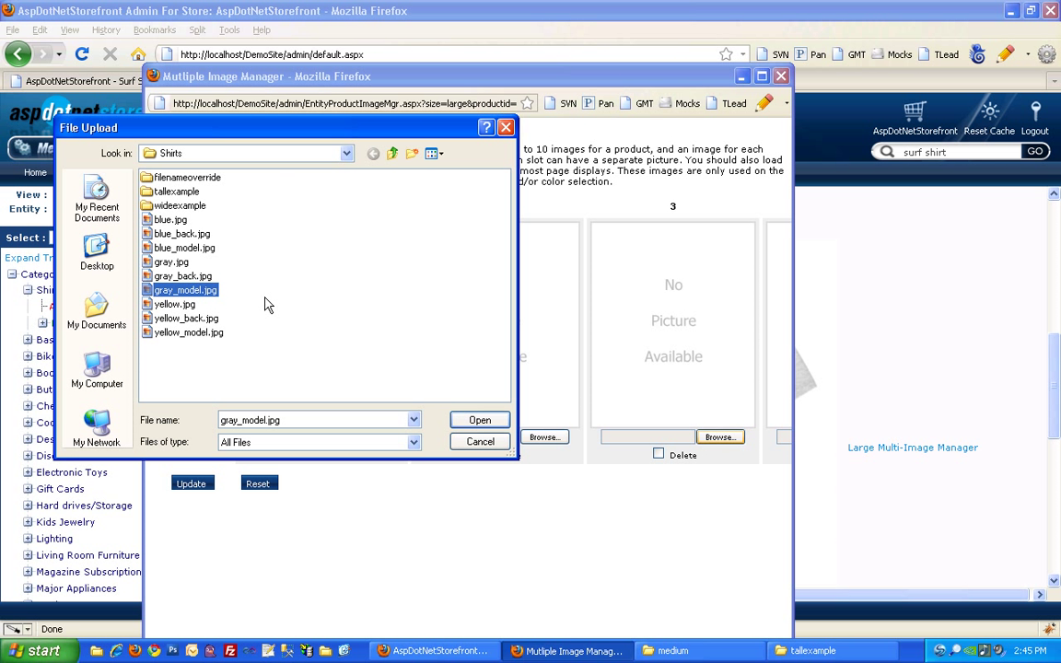
pyautogui.click(479, 422)
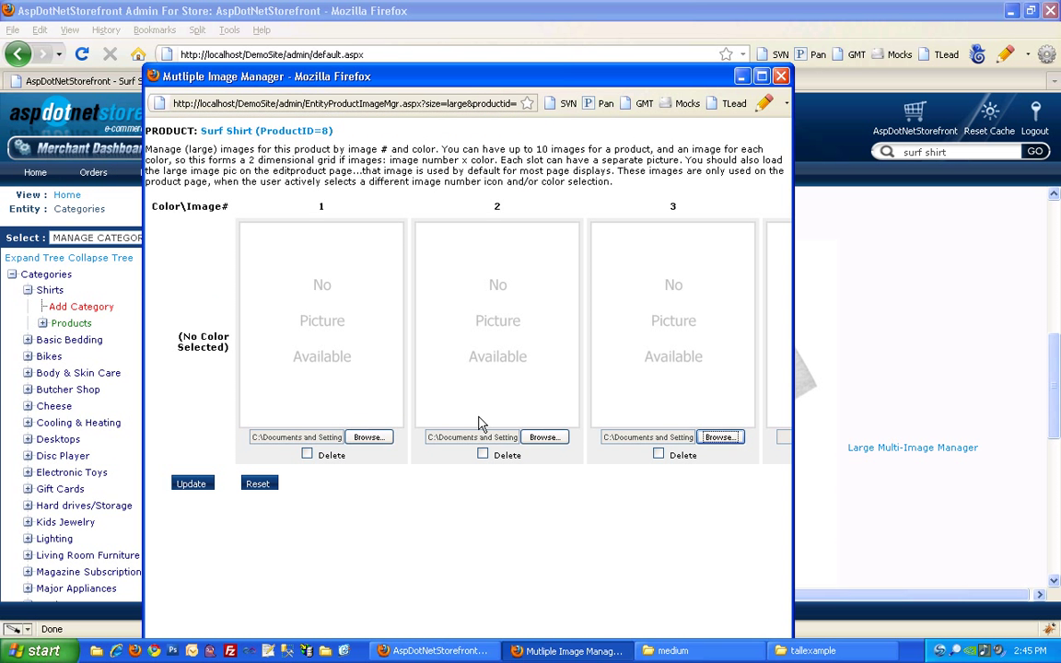
# - Save the three large images and close the image manager window
pyautogui.click(192, 483)
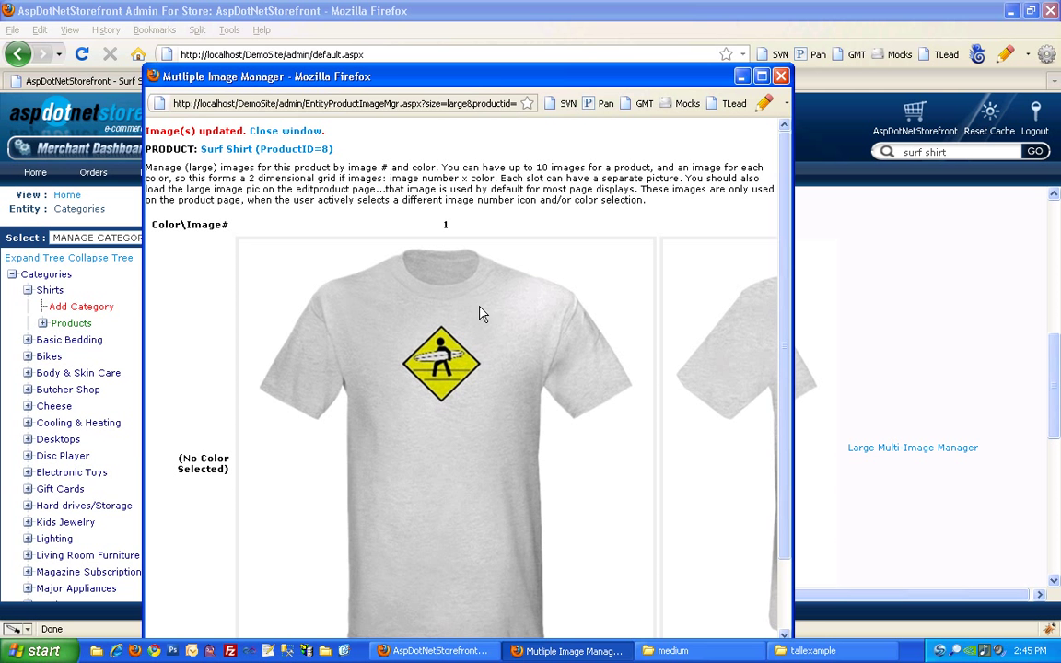
pyautogui.moveTo(497, 84); pyautogui.dragTo(460, 36)
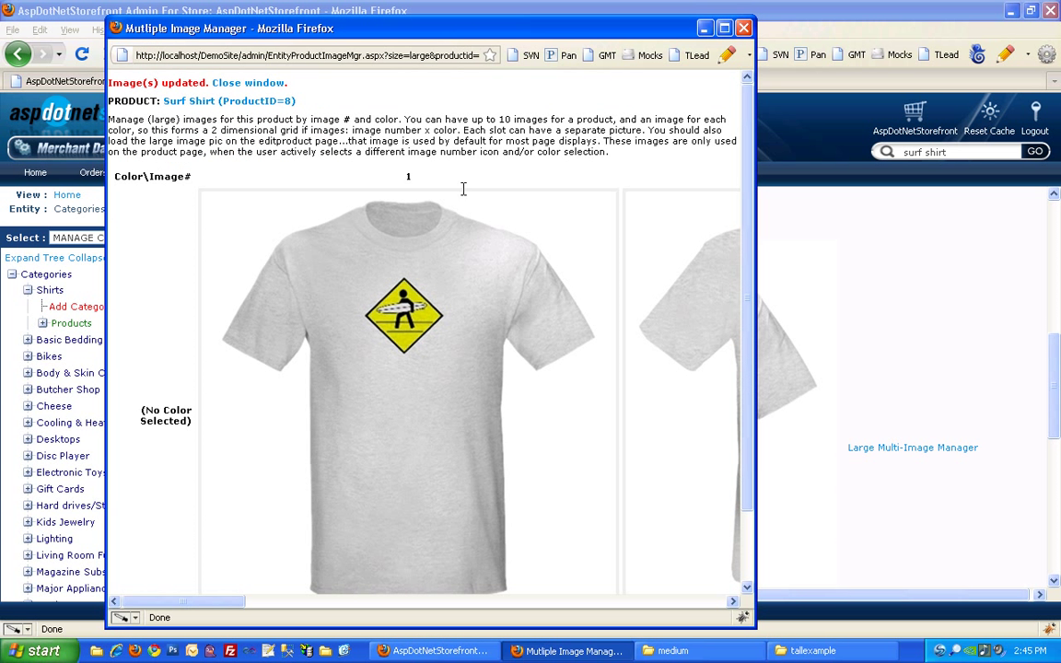
pyautogui.moveTo(235, 600); pyautogui.dragTo(286, 627)
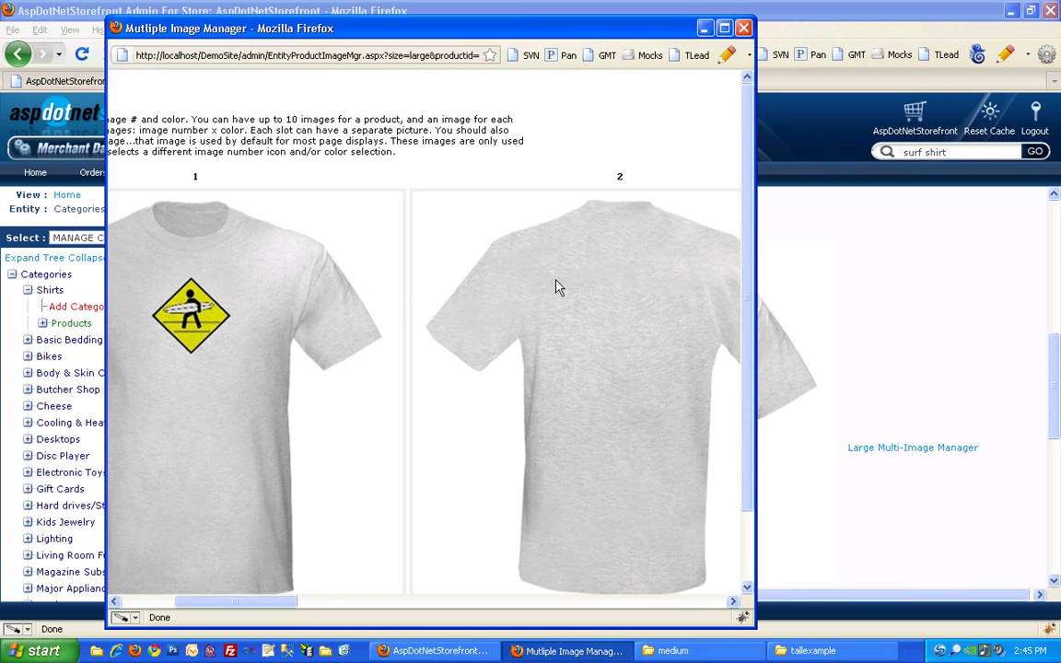
pyautogui.click(744, 29)
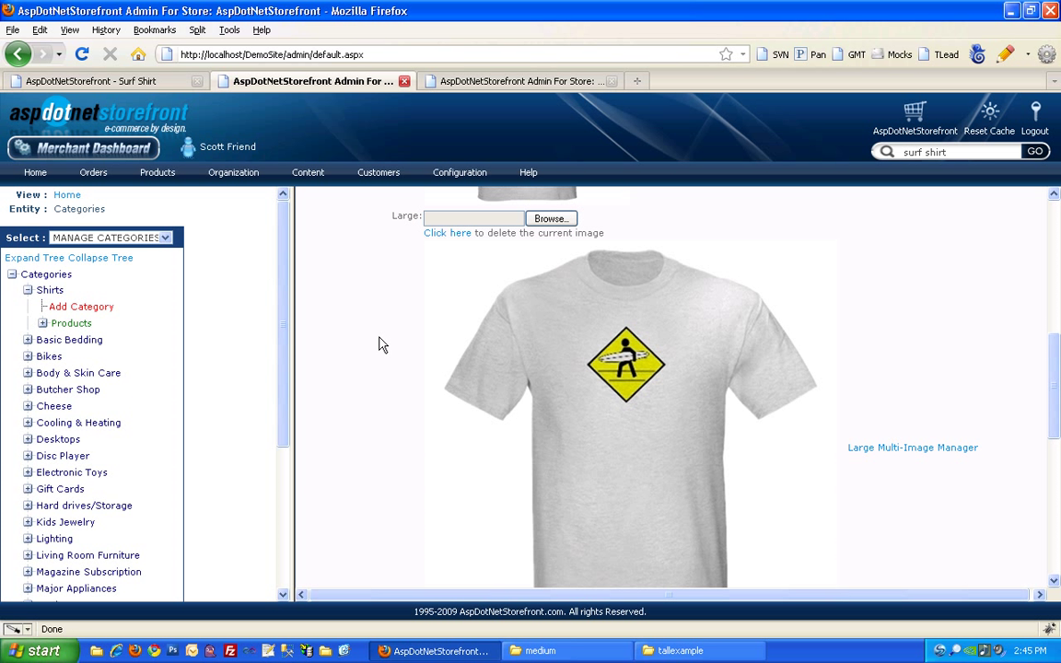
# - Check the Medium Multi-Image Manager, then scroll back to the gray shirt images on the page
pyautogui.scroll(3, 382, 343)
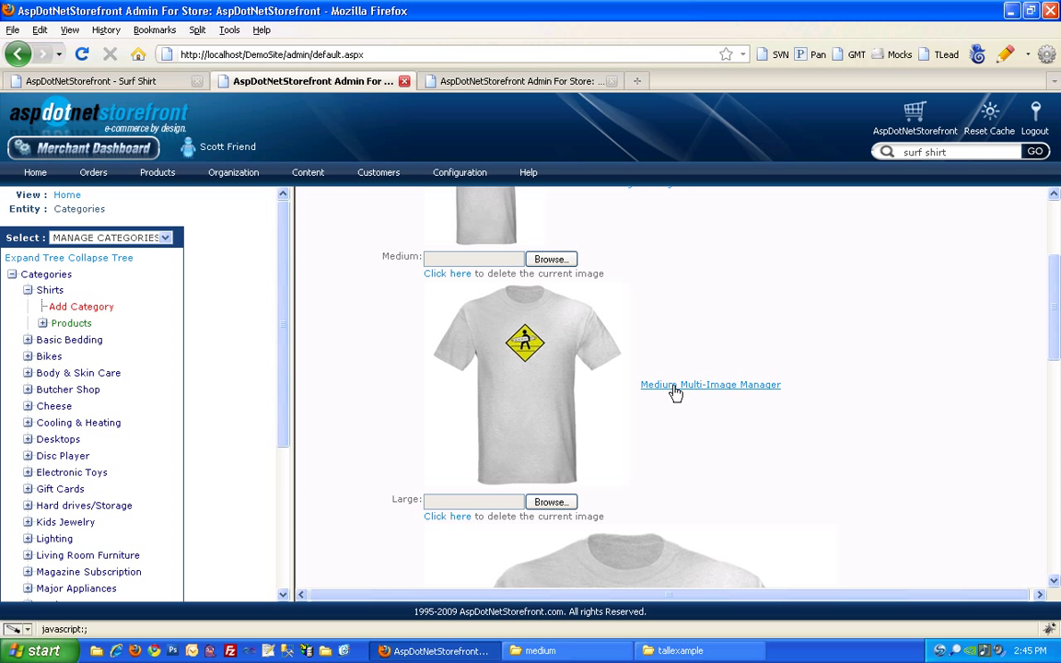
pyautogui.click(673, 386)
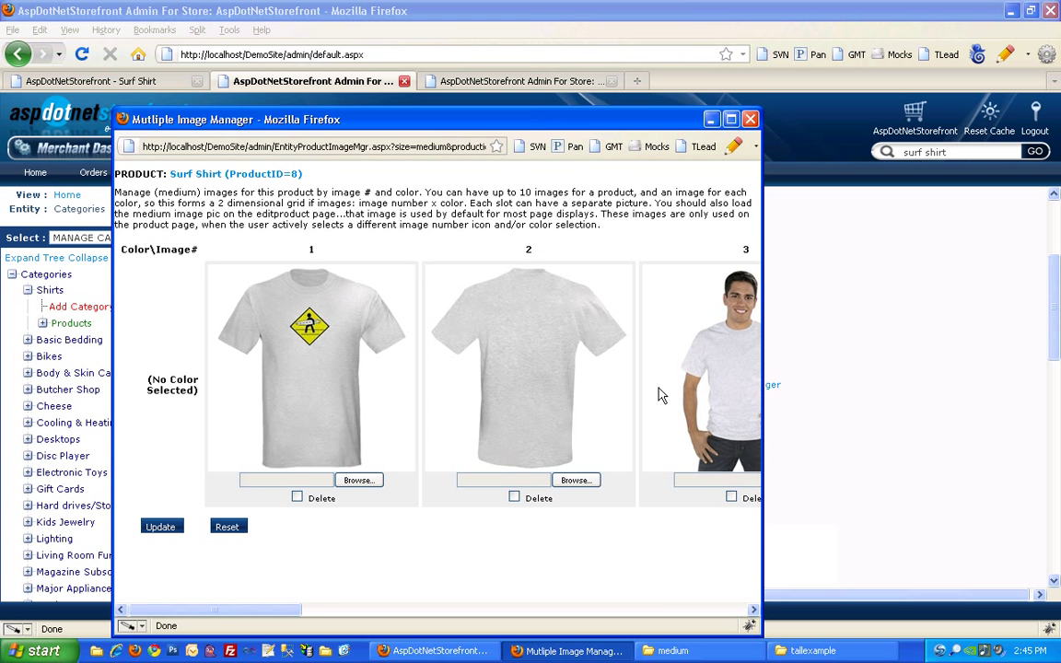
pyautogui.moveTo(295, 612)
pyautogui.mouseDown()
pyautogui.moveTo(337, 620)
pyautogui.moveTo(276, 609)
pyautogui.mouseUp()
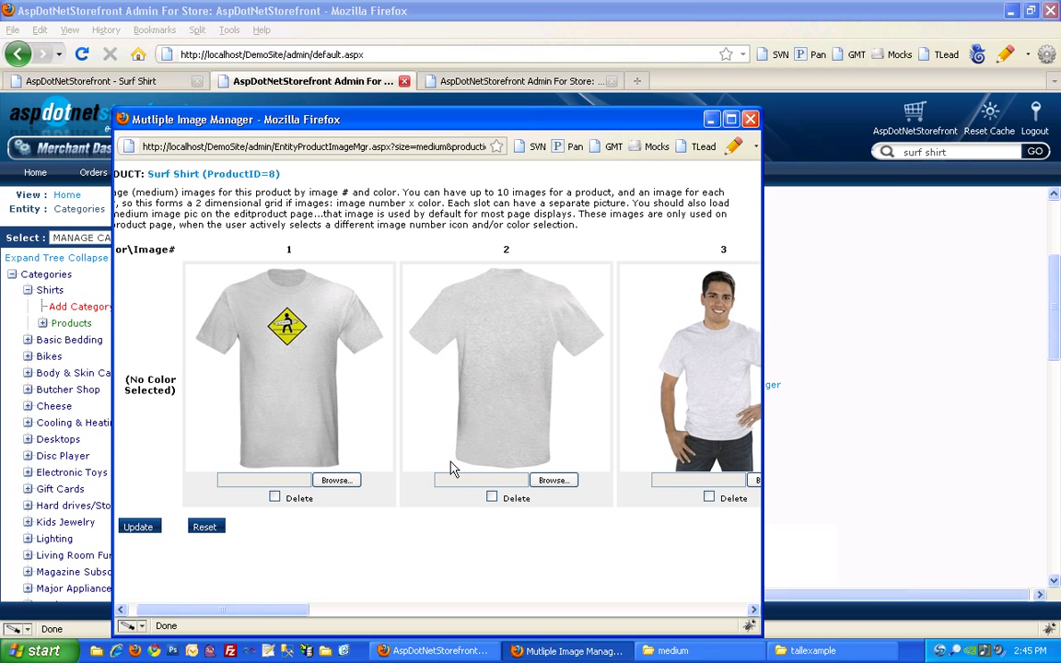
pyautogui.click(750, 119)
pyautogui.scroll(2, 778, 304)
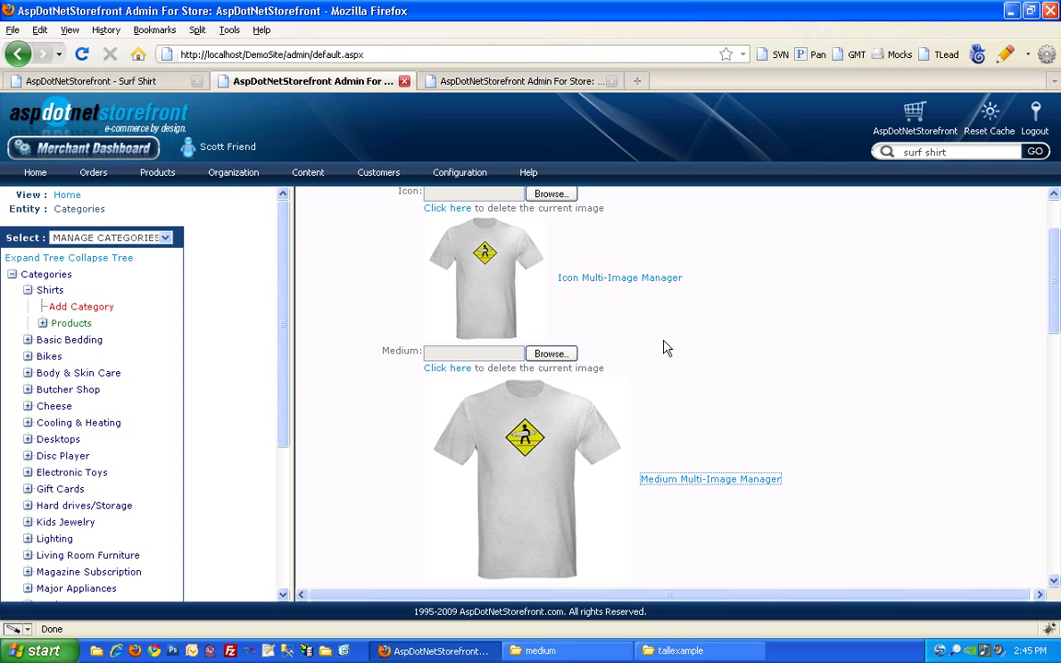
pyautogui.scroll(-5, 668, 353)
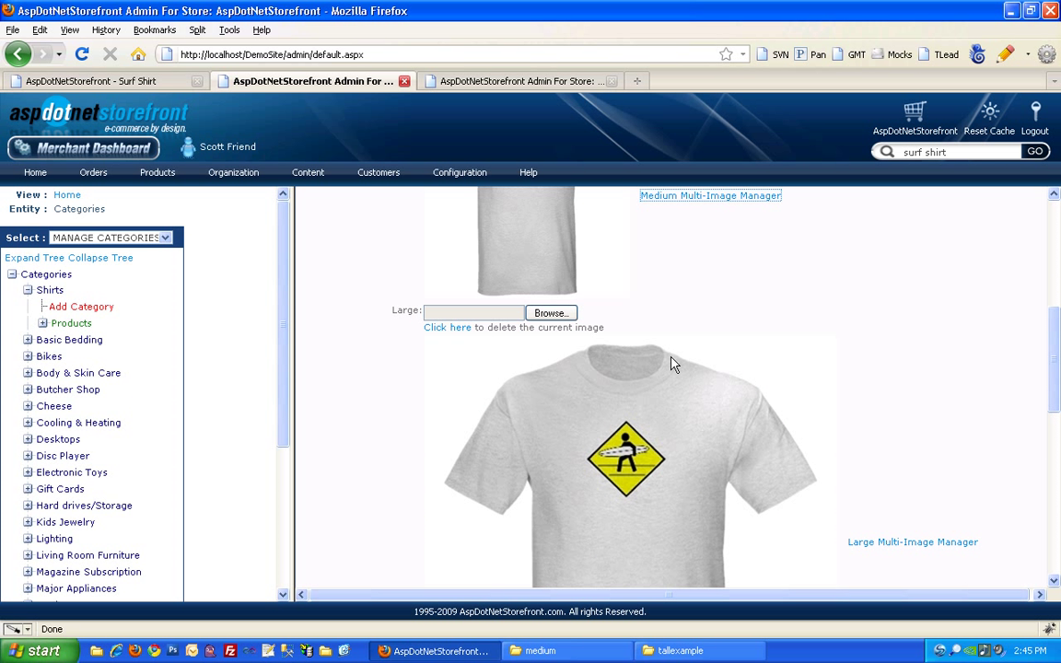
pyautogui.scroll(-3, 673, 364)
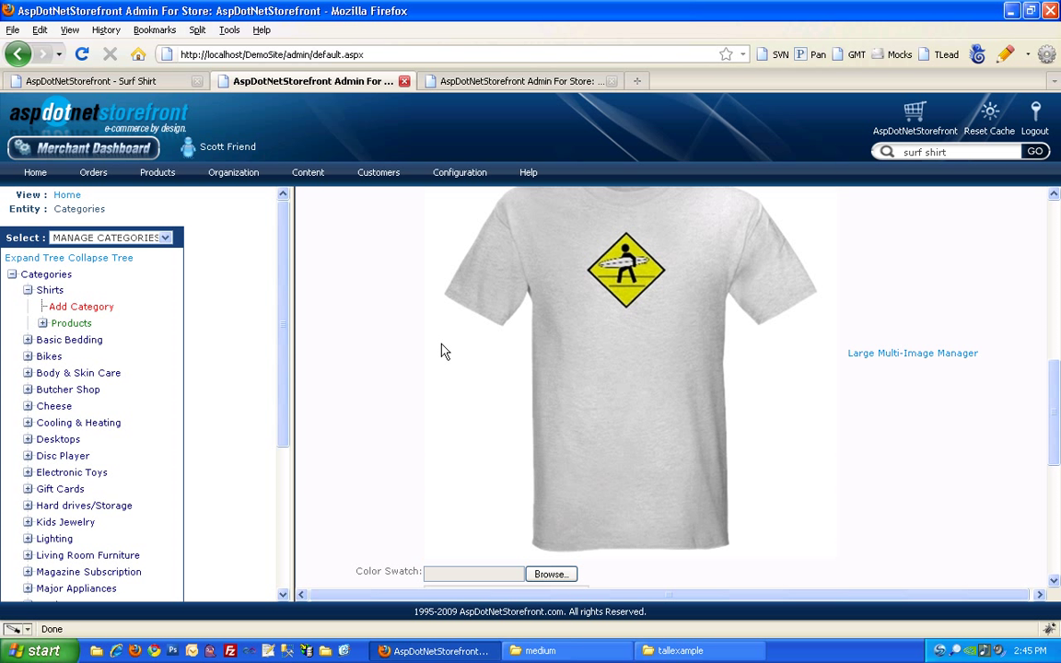
# - Reload the storefront Surf Shirt page, cycle the front, back and model thumbnails, and preview the larger image
pyautogui.click(161, 82)
pyautogui.click(82, 54)
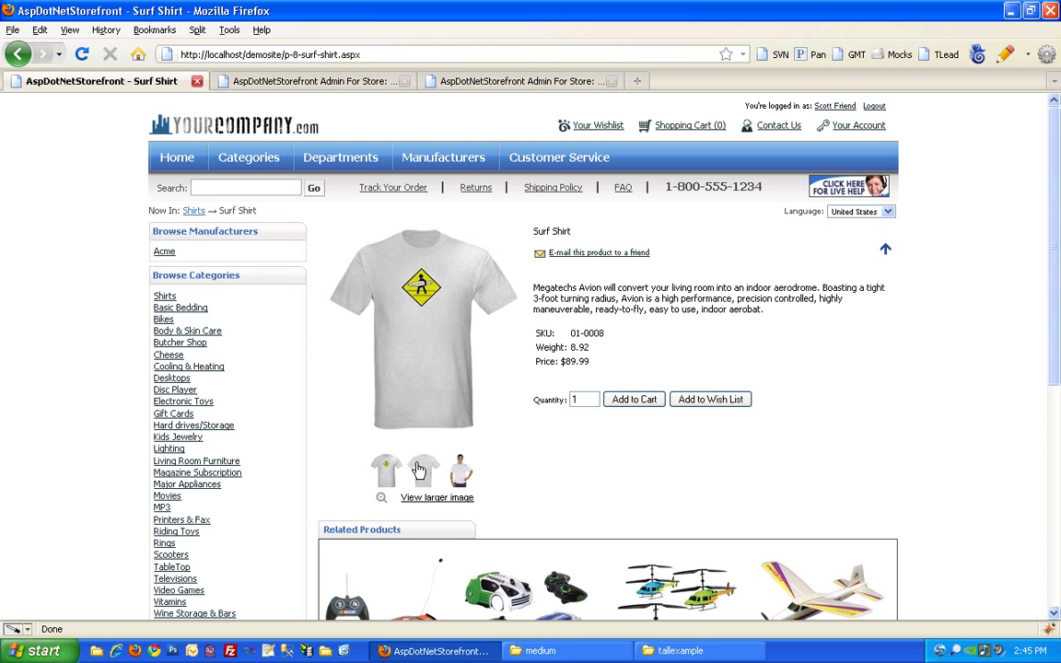
pyautogui.click(420, 477)
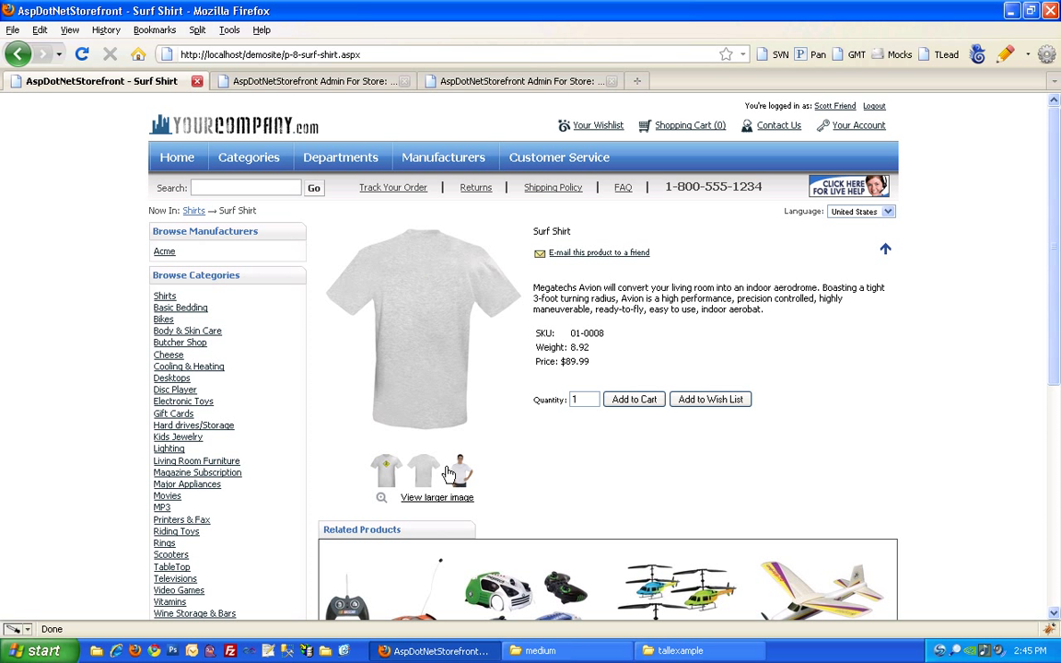
pyautogui.click(459, 477)
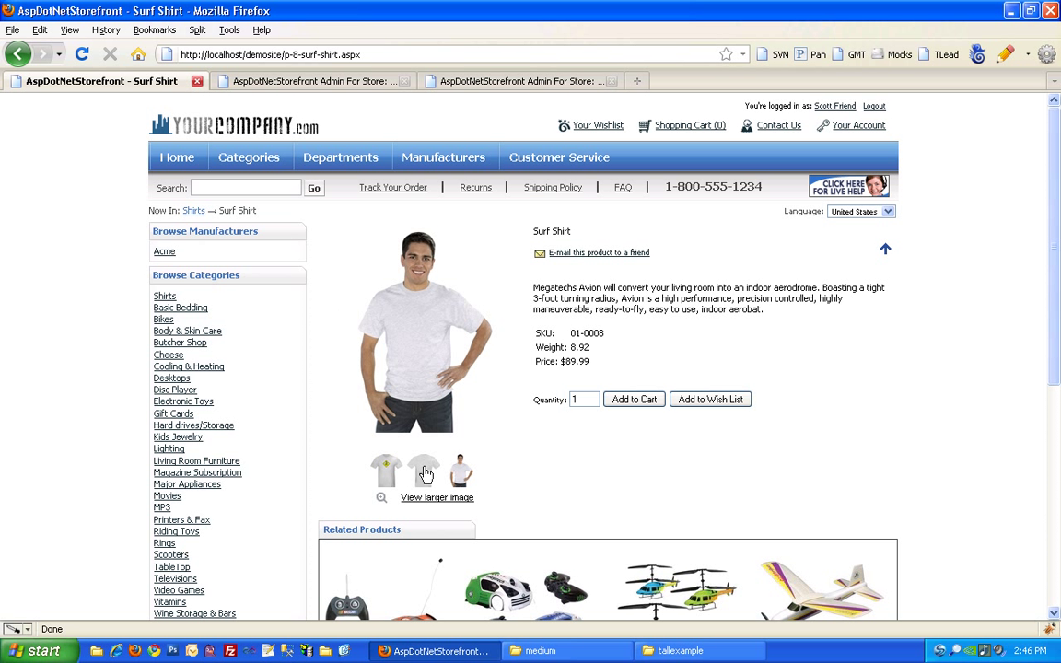
pyautogui.click(420, 470)
pyautogui.click(388, 469)
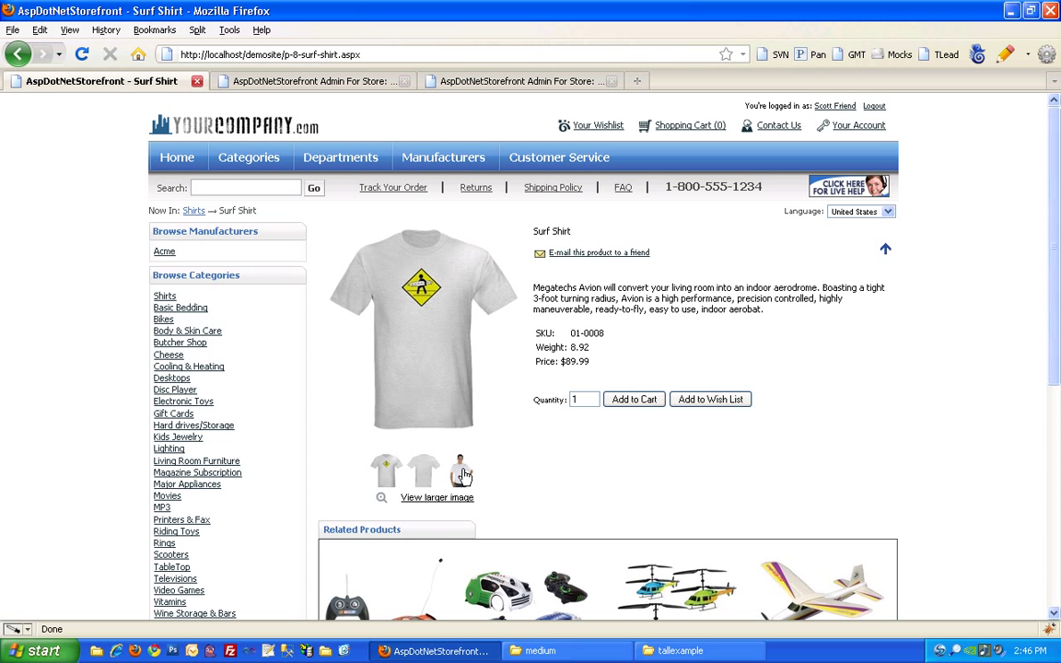
pyautogui.click(459, 471)
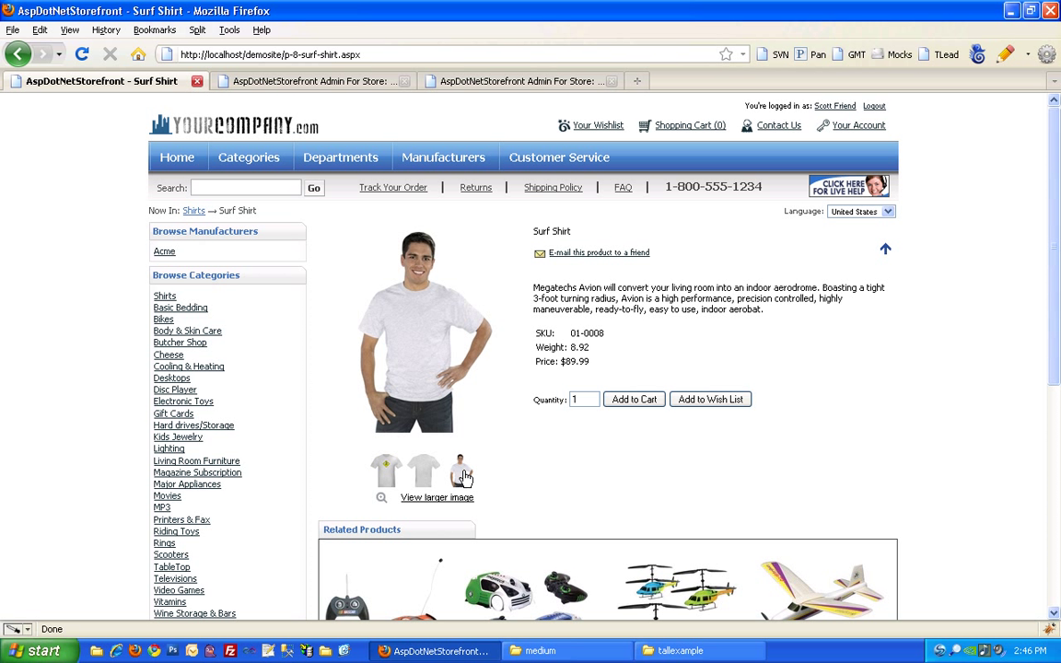
pyautogui.click(434, 329)
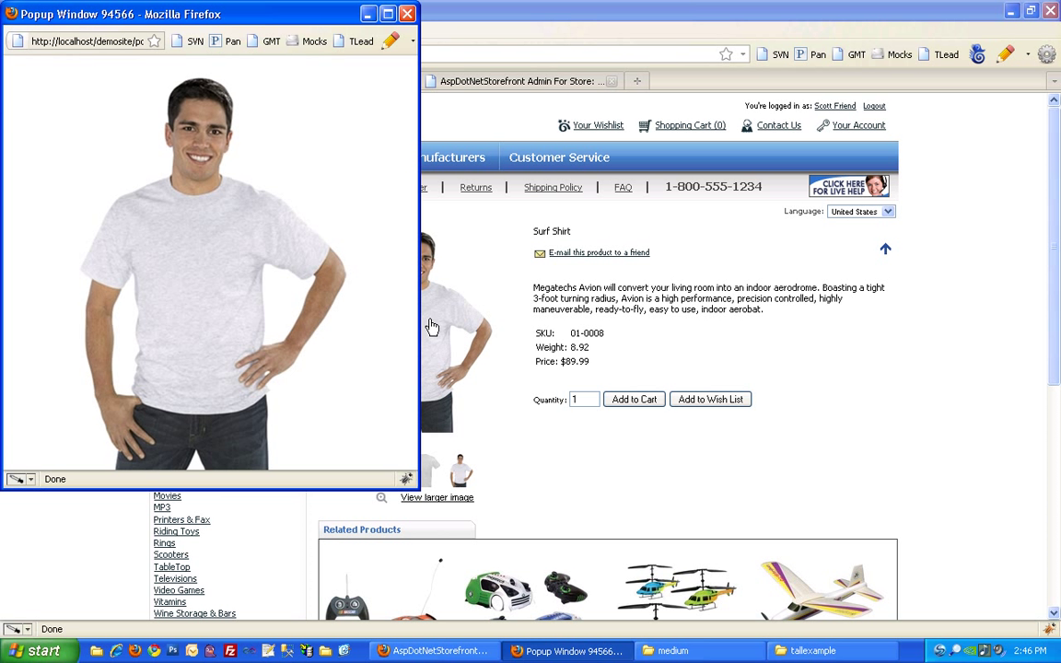
pyautogui.click(406, 14)
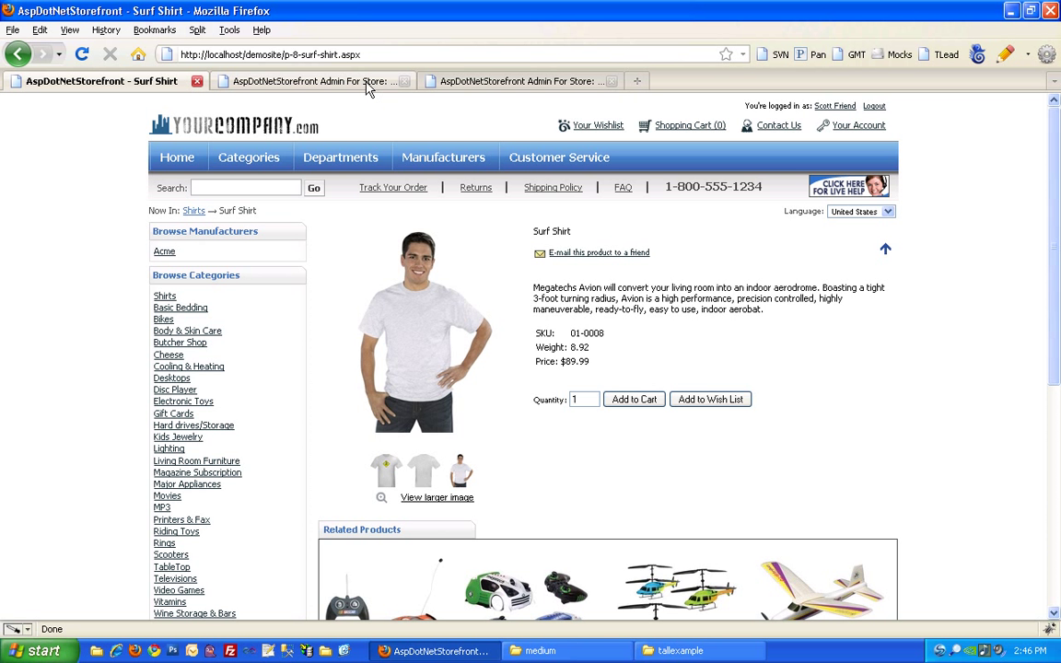
# - Go to Configuration > Advanced > AppConfig Parameters in the admin
pyautogui.click(364, 85)
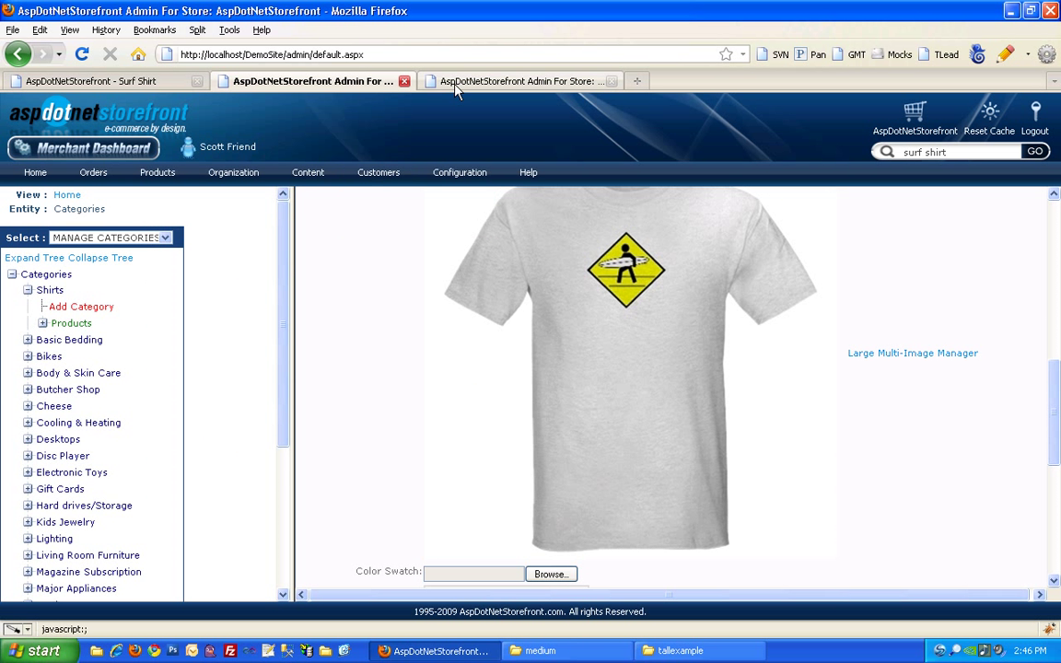
pyautogui.click(515, 81)
pyautogui.moveTo(453, 175)
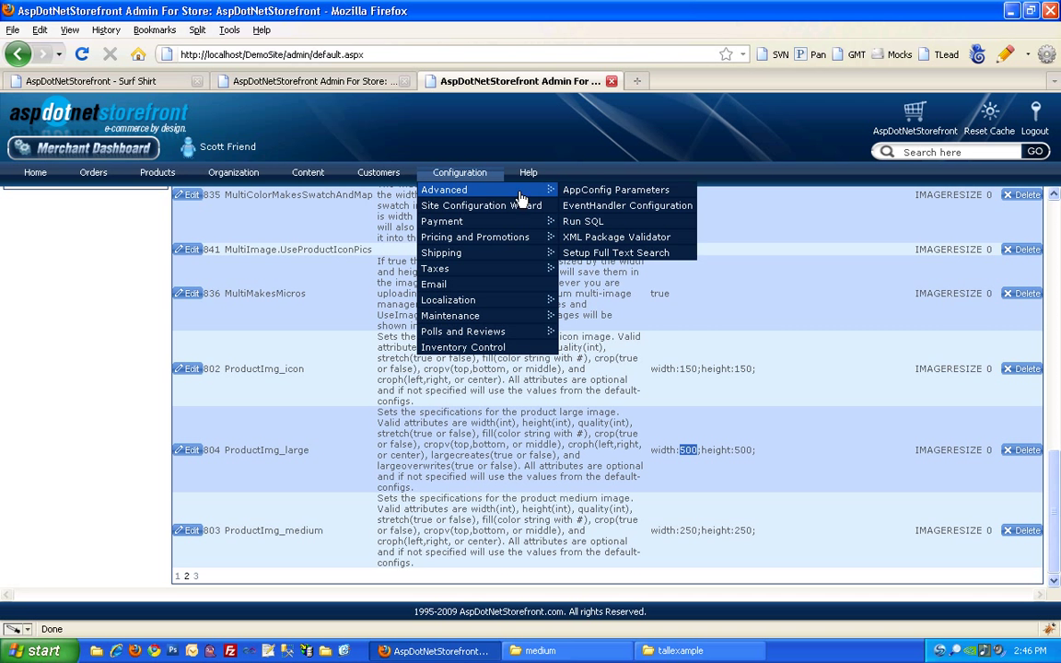
pyautogui.click(570, 194)
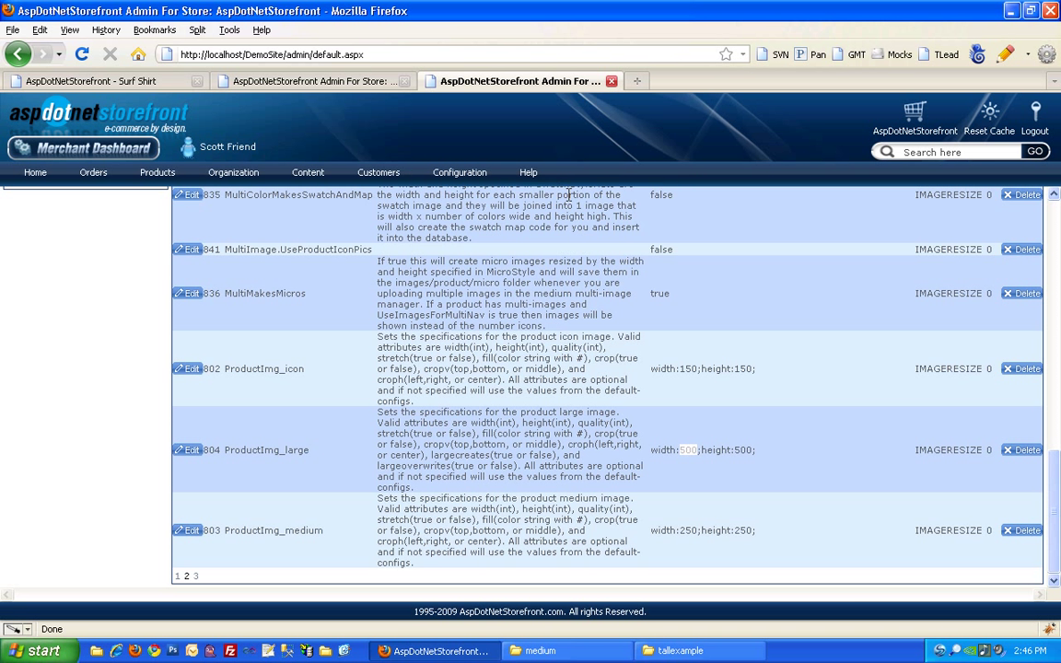
# - Filter the settings to the IMAGERESIZE group and browse its second page
pyautogui.click(153, 444)
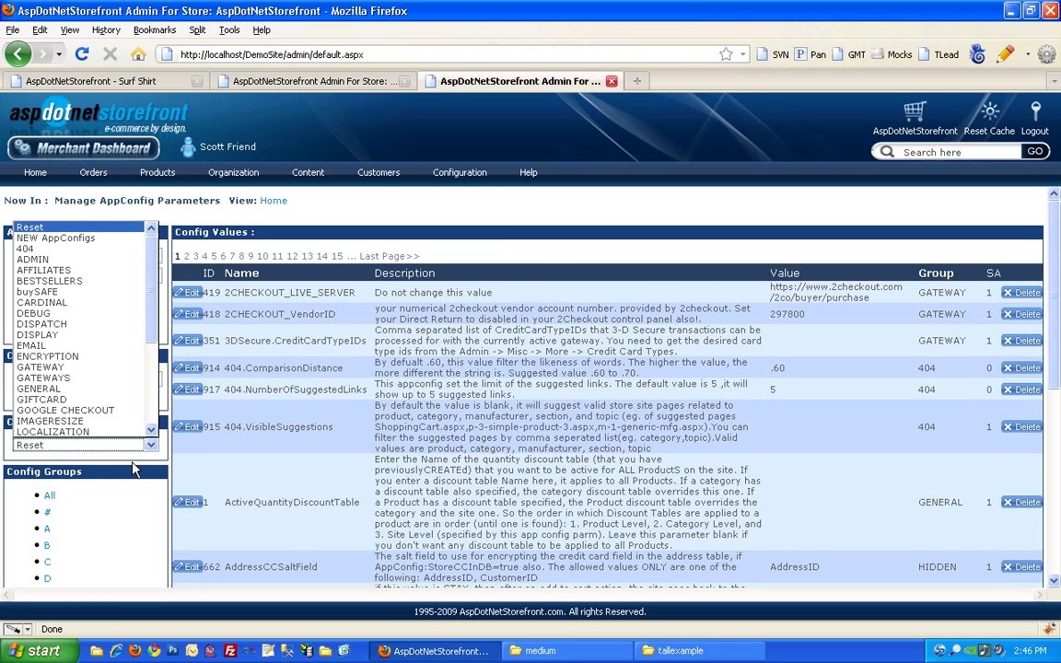
pyautogui.click(101, 401)
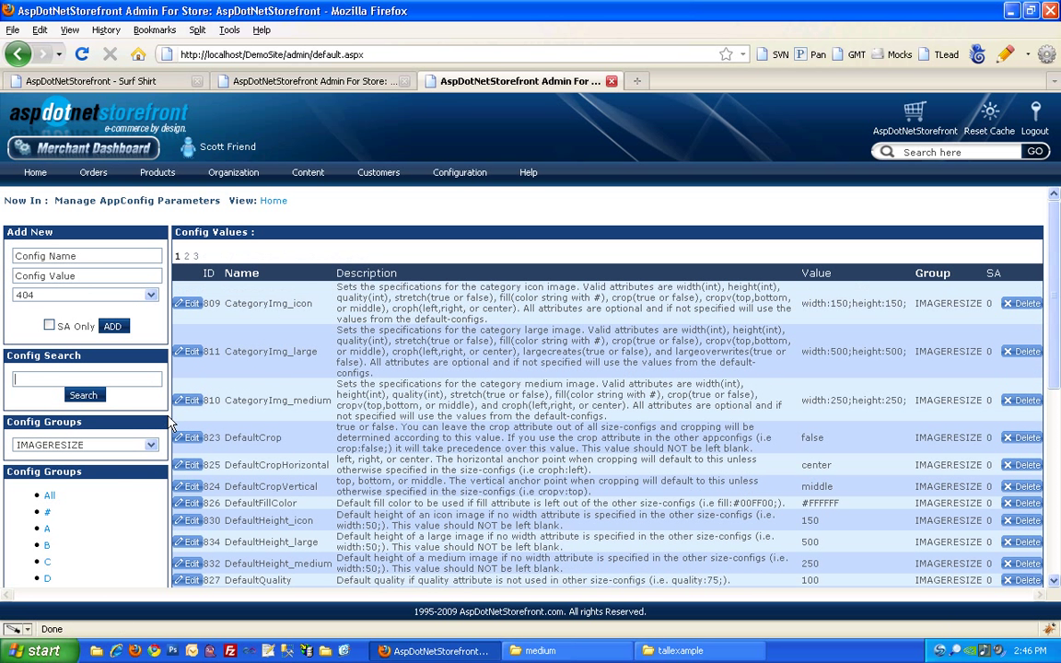
pyautogui.press('Down')
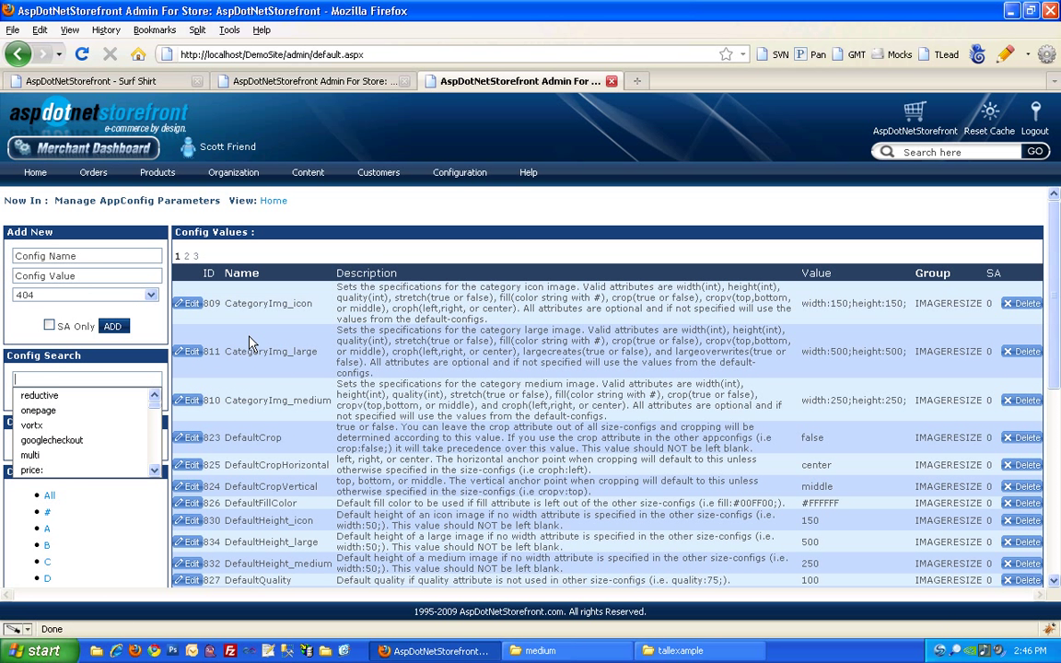
pyautogui.scroll(-6, 247, 348)
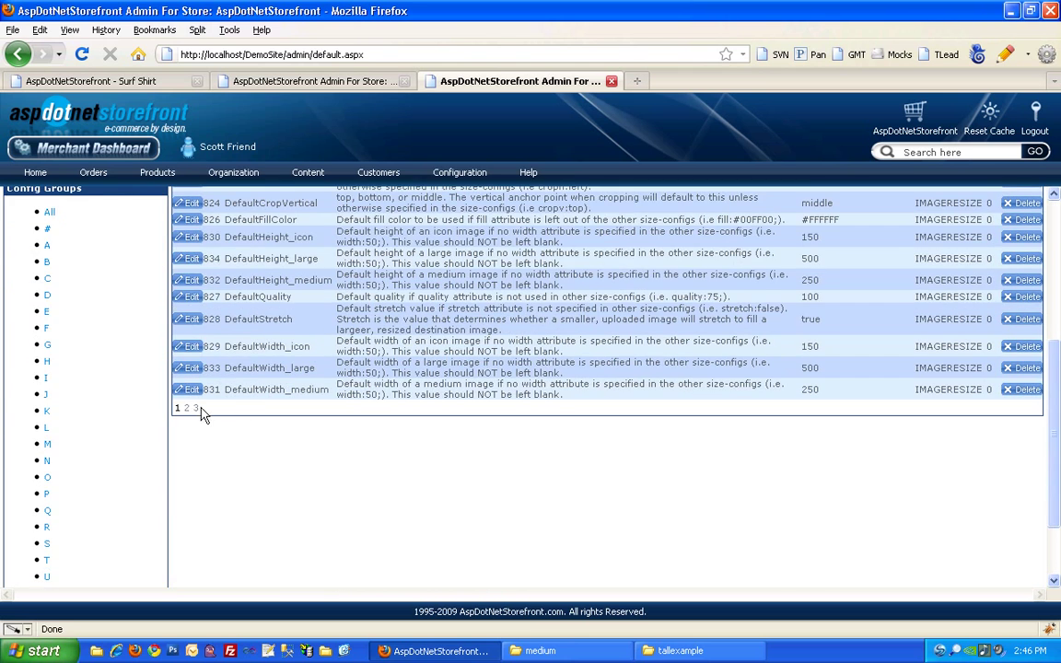
pyautogui.click(187, 408)
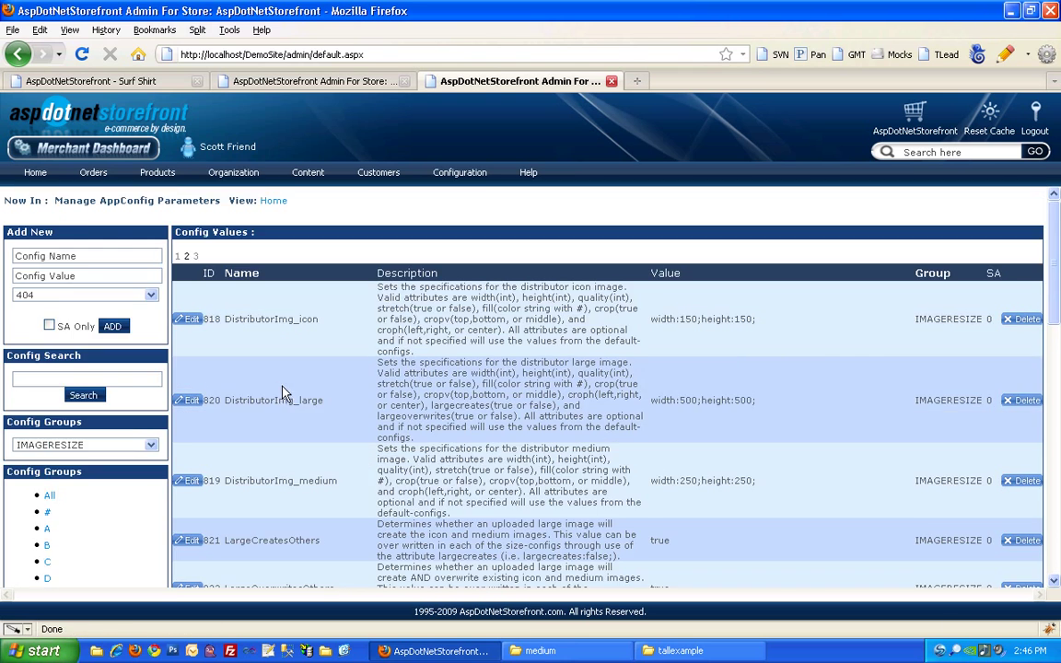
pyautogui.scroll(-7, 282, 388)
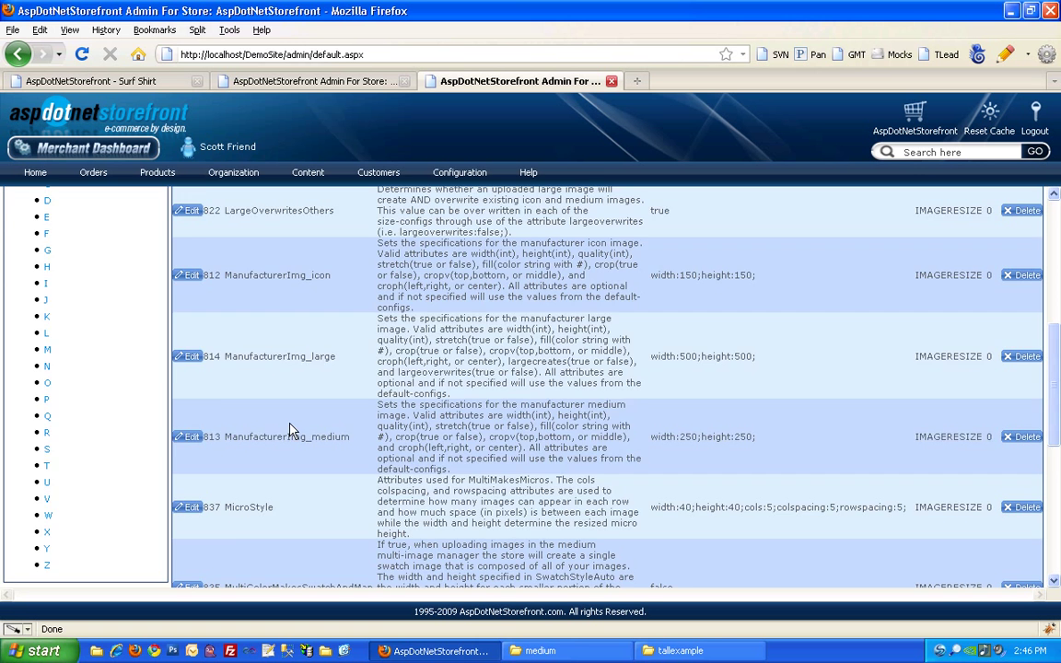
pyautogui.scroll(-2, 287, 440)
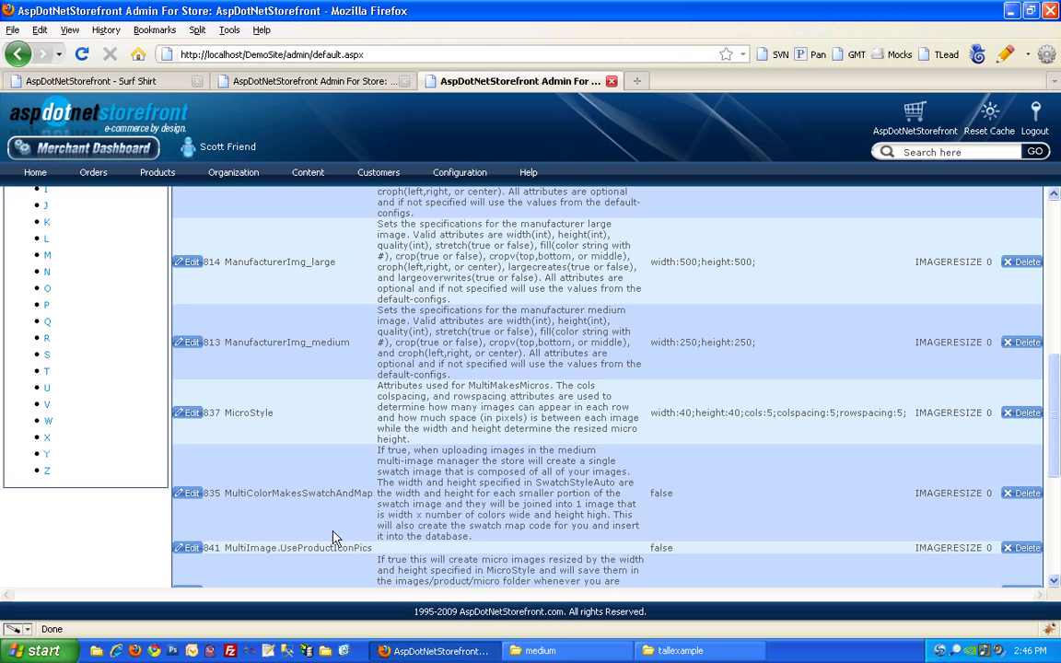
pyautogui.scroll(-2, 332, 539)
pyautogui.scroll(-2, 324, 502)
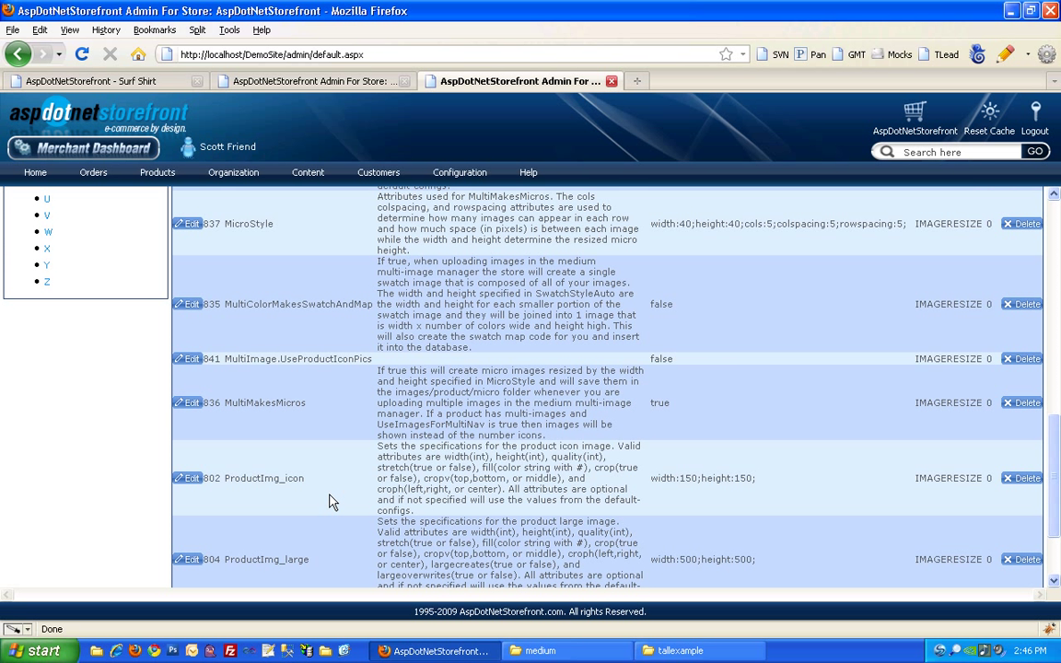
pyautogui.scroll(-2, 332, 502)
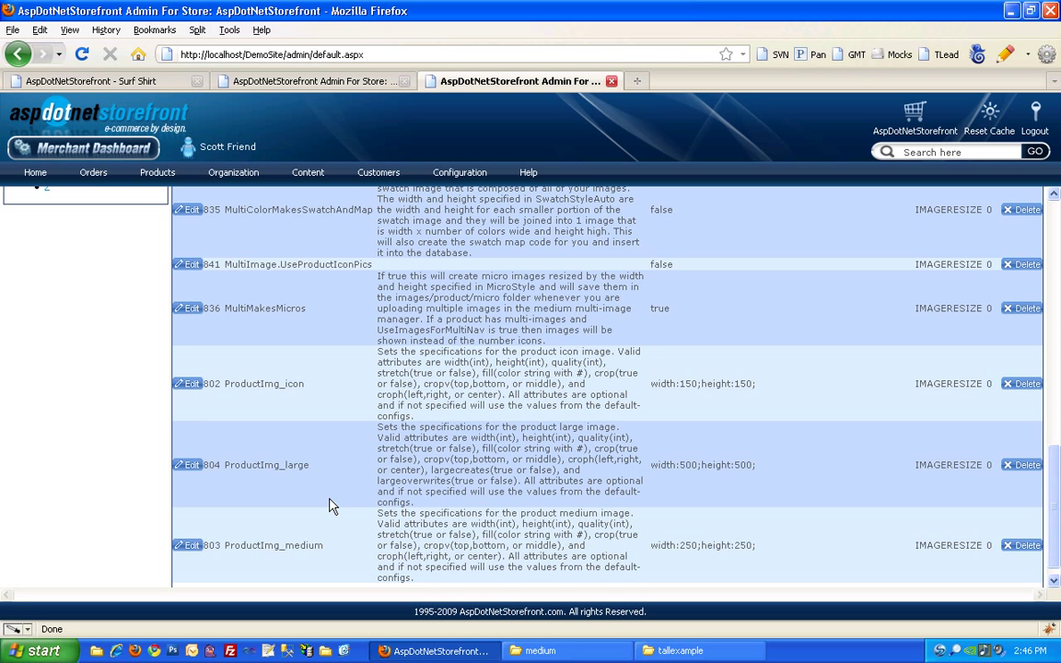
pyautogui.scroll(2, 332, 506)
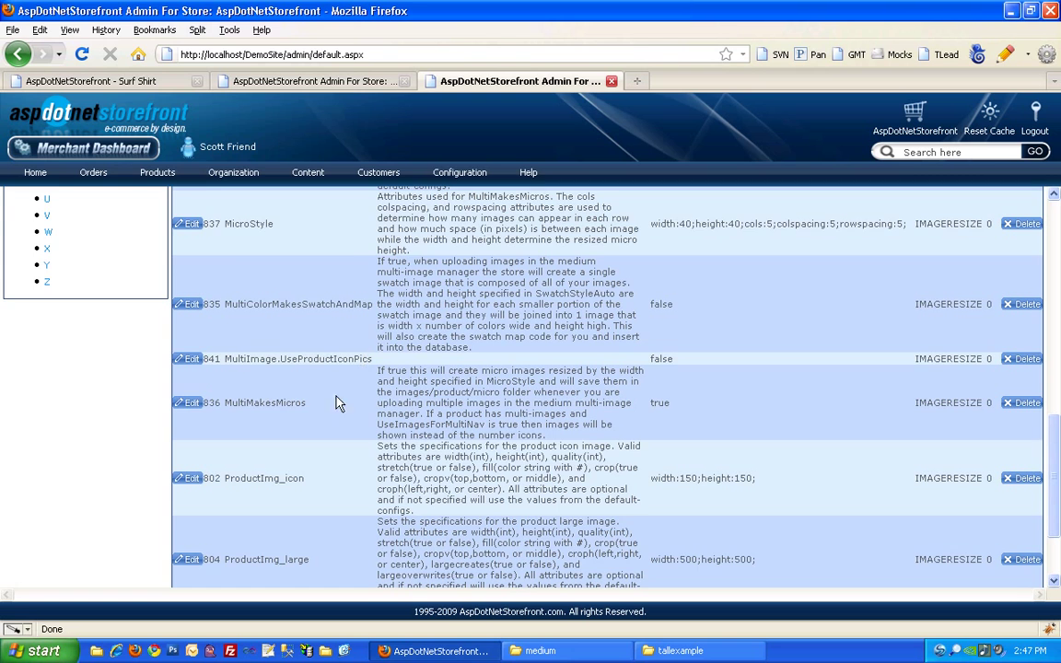
pyautogui.scroll(-2, 336, 402)
pyautogui.scroll(15, 272, 432)
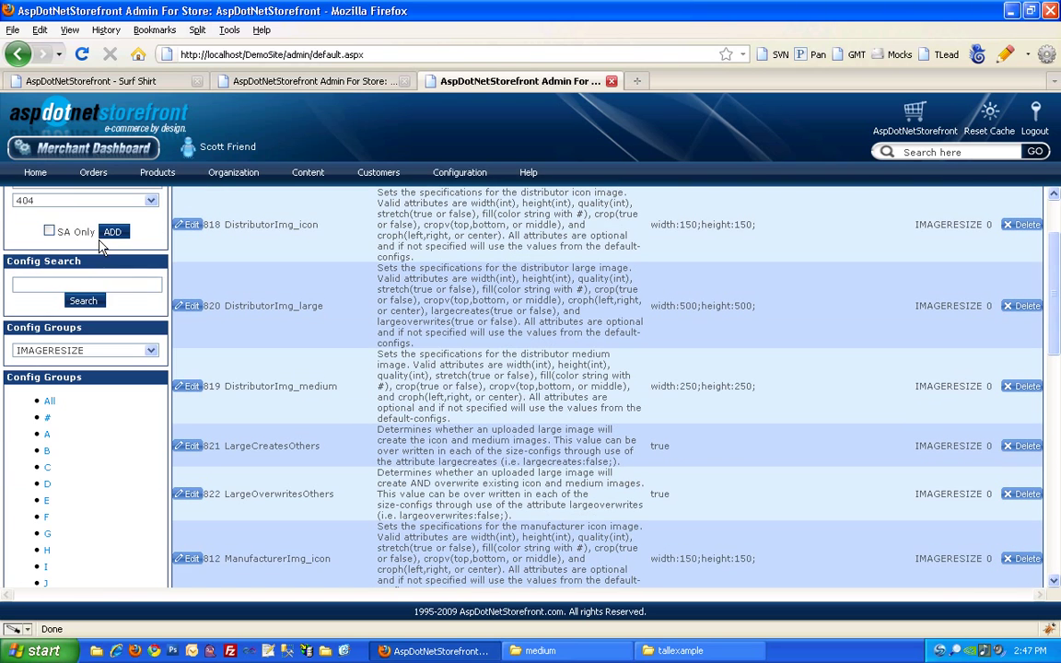
# - Search the config settings for 'mu' to list the multi-image settings
pyautogui.doubleClick(65, 284)
pyautogui.write('multi')
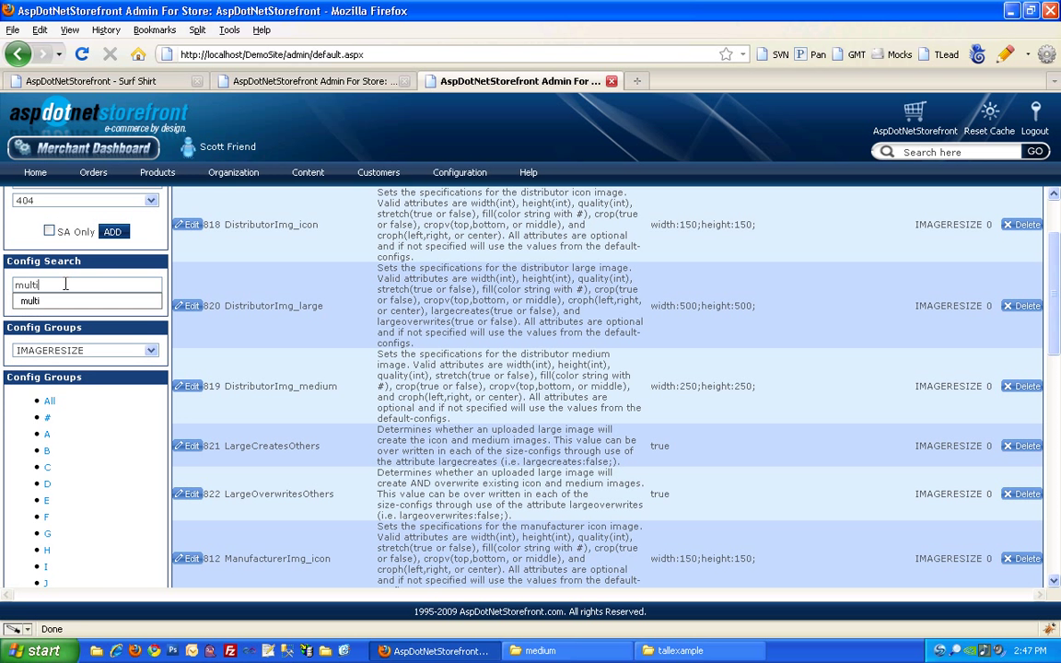
pyautogui.press('Return')
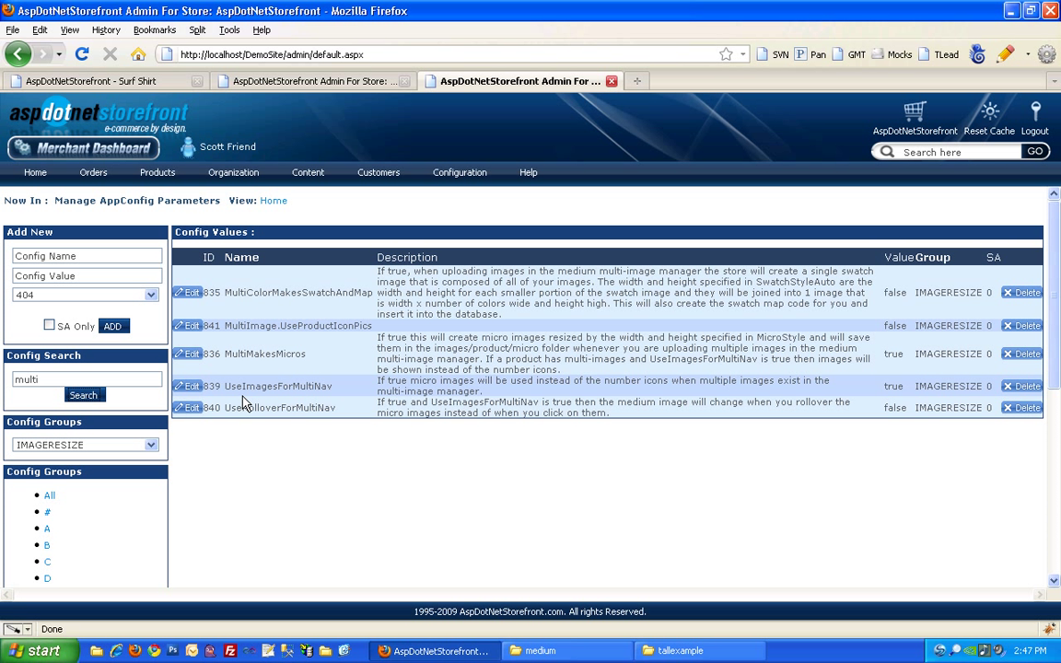
# - Change UseImagesForMultiNav from true to false and save it
pyautogui.doubleClick(889, 388)
pyautogui.doubleClick(805, 439)
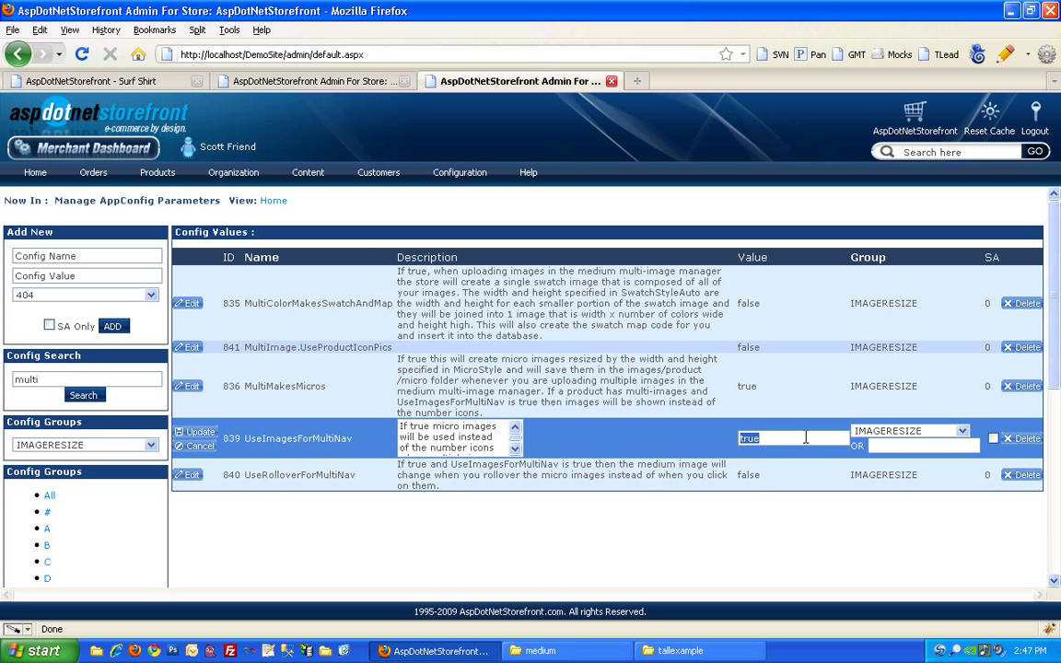
pyautogui.write('false')
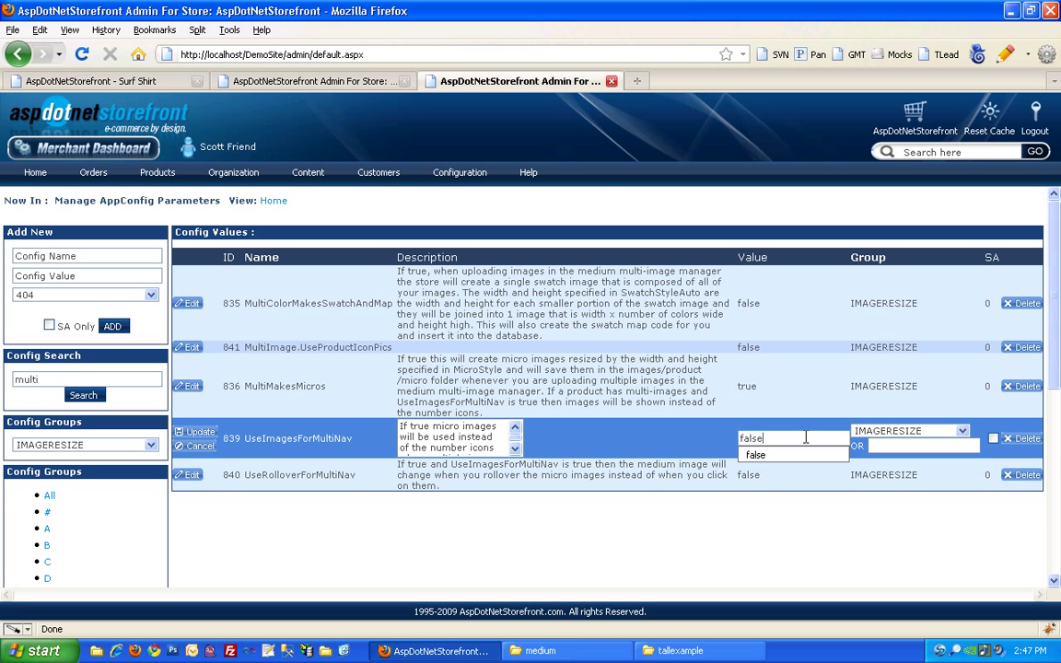
pyautogui.click(215, 432)
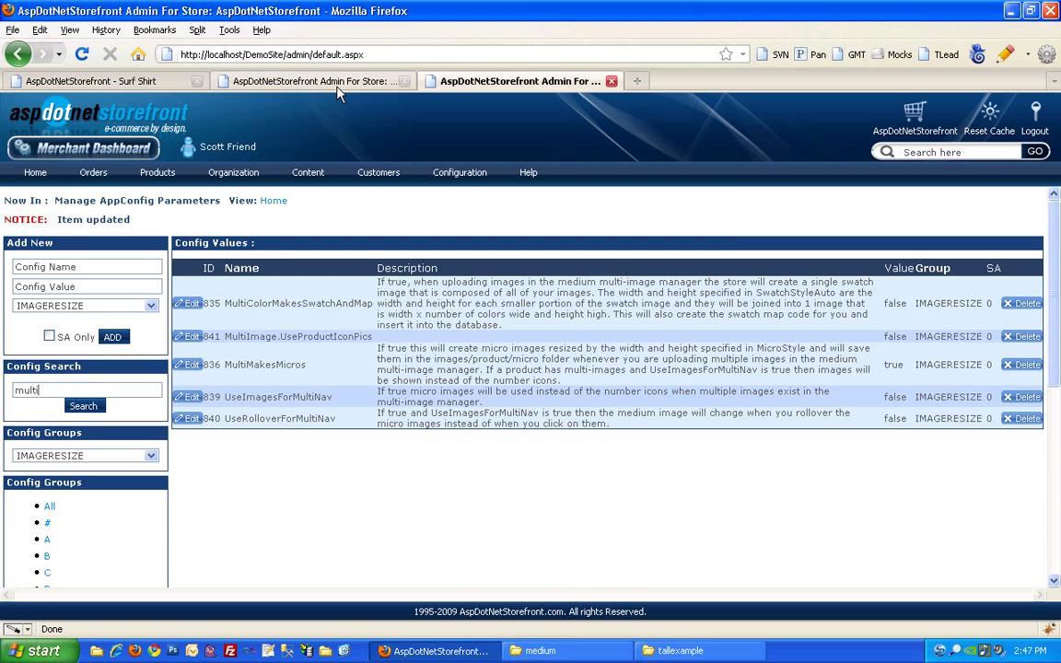
# - Reload the admin and storefront Surf Shirt pages to see the setting's effect
pyautogui.click(303, 79)
pyautogui.click(83, 55)
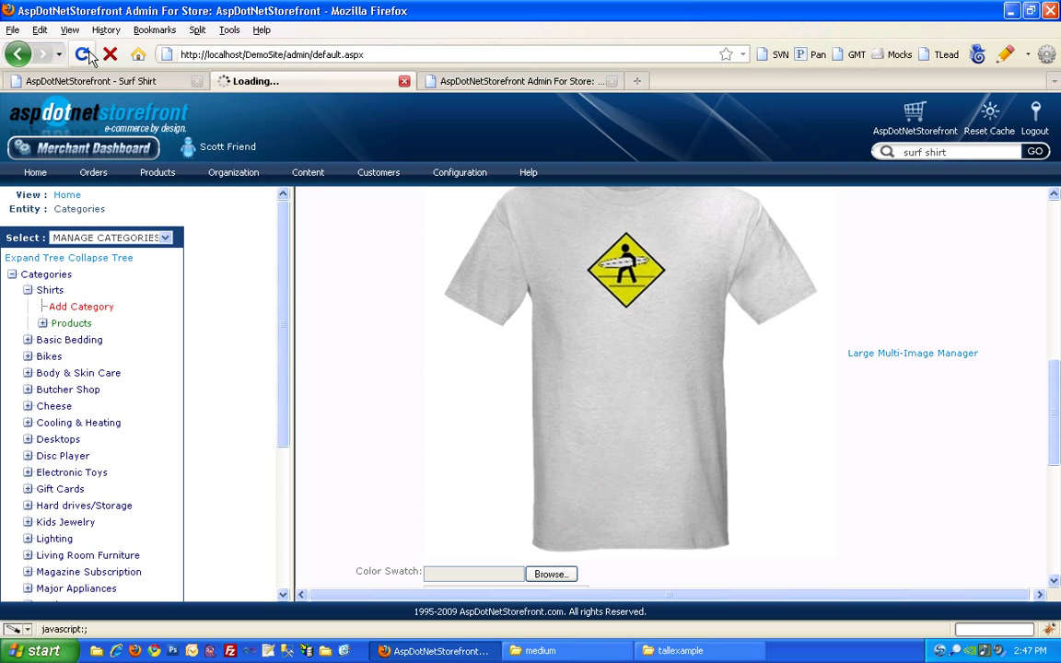
pyautogui.hotkey('ctrl', 'pageup')
pyautogui.click(82, 55)
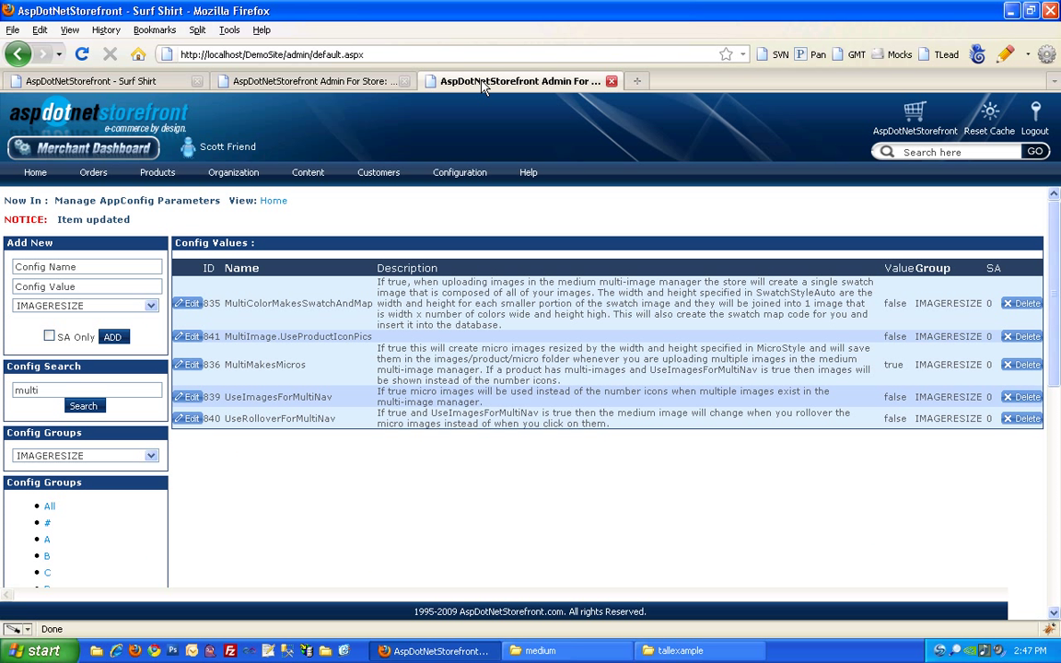
# - Set UseImagesForMultiNav back to true, save it, and reset the store cache
pyautogui.click(434, 84)
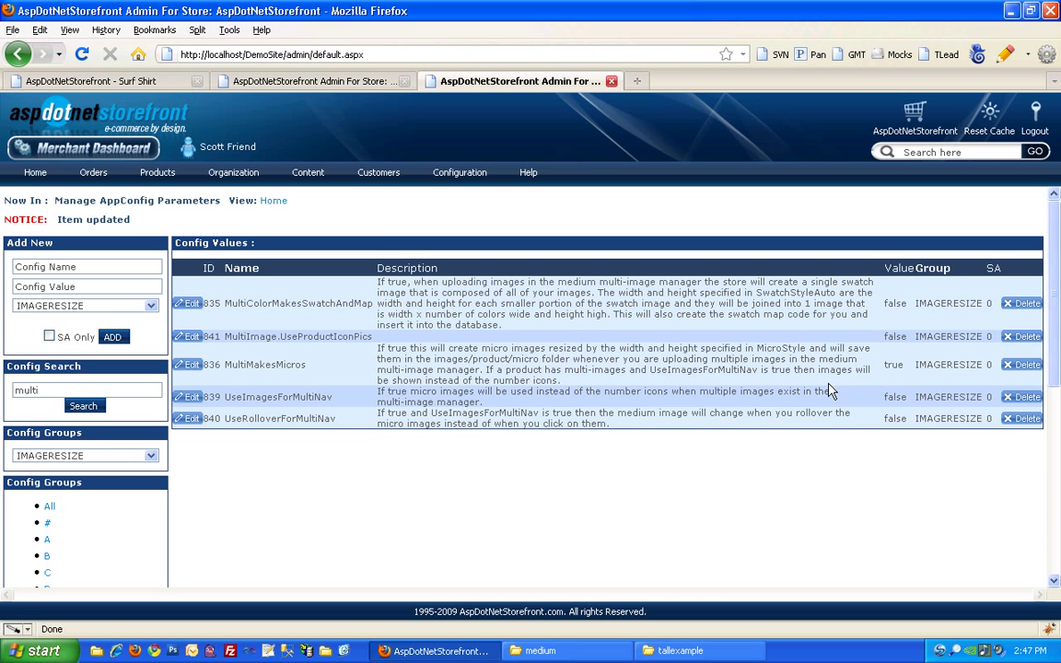
pyautogui.click(889, 396)
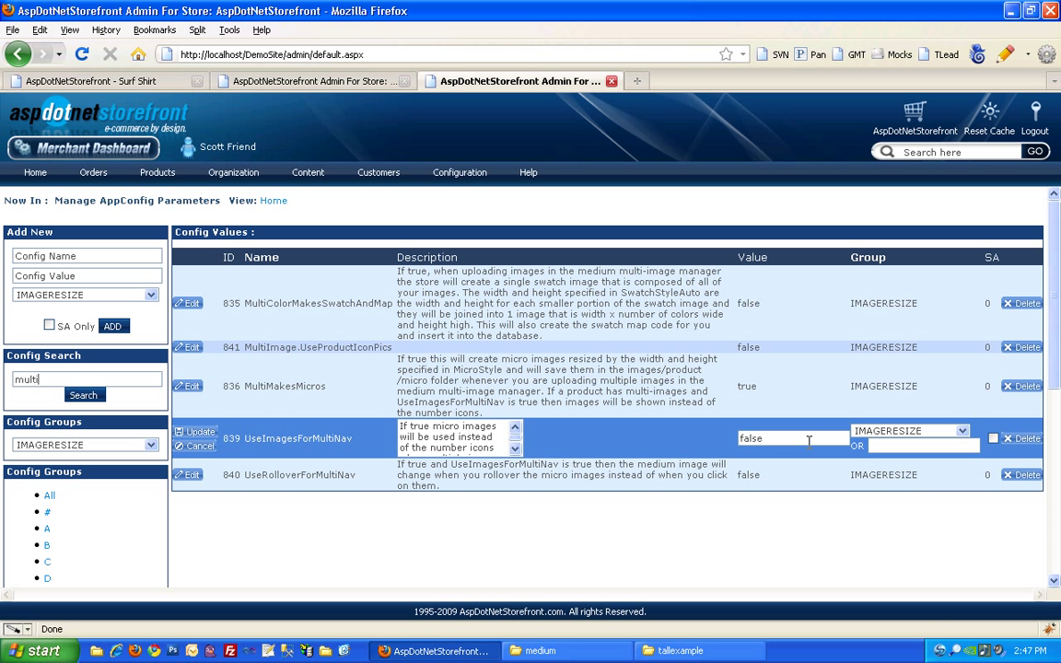
pyautogui.doubleClick(808, 441)
pyautogui.write('true')
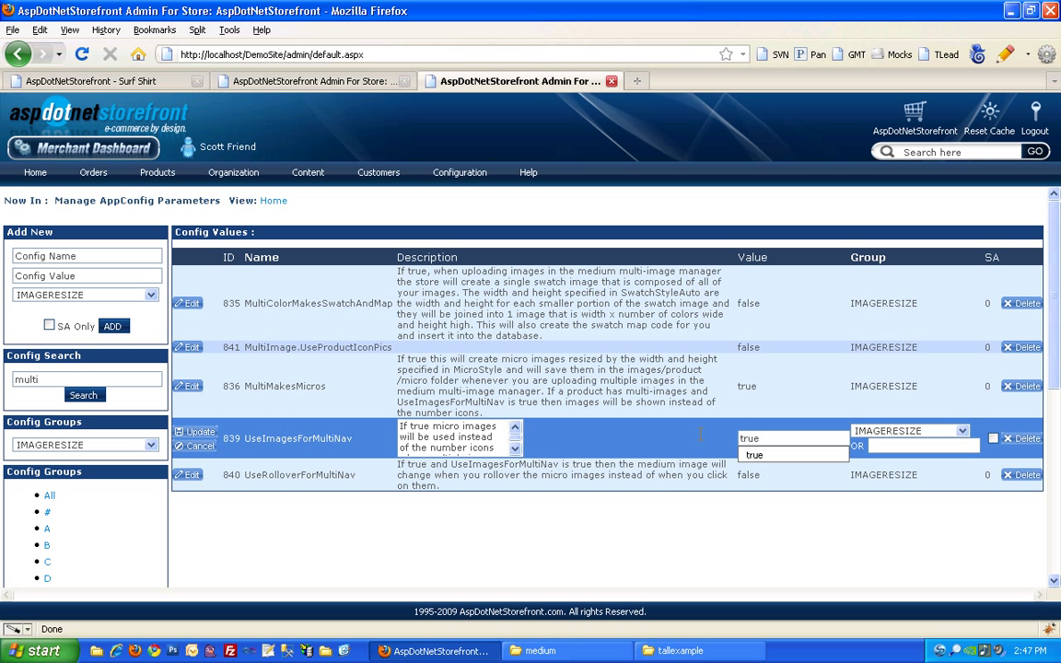
pyautogui.click(196, 431)
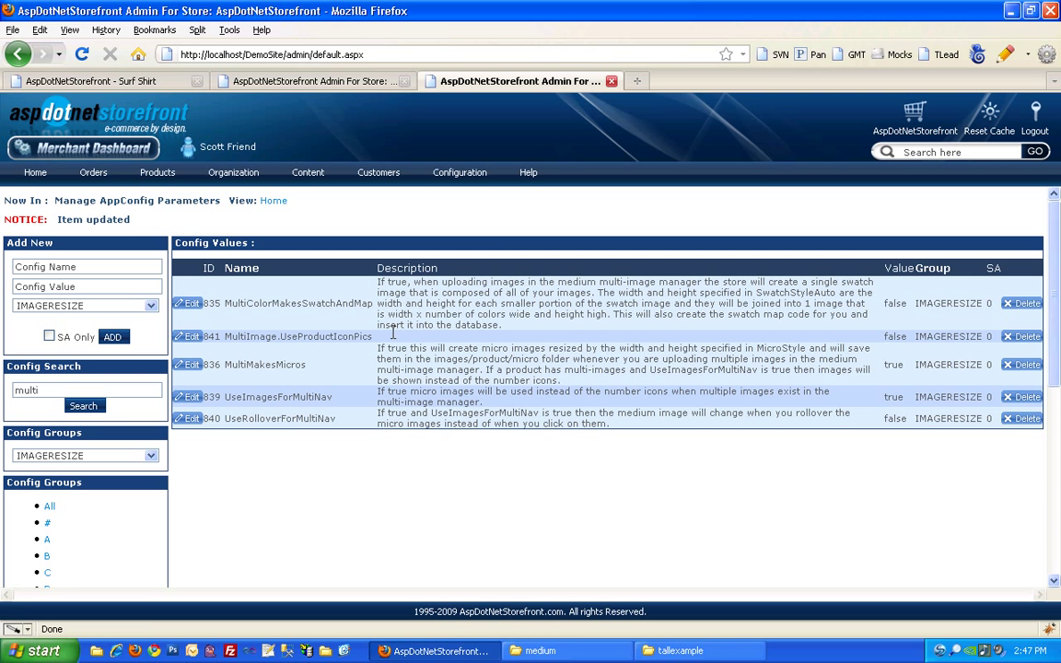
pyautogui.click(983, 112)
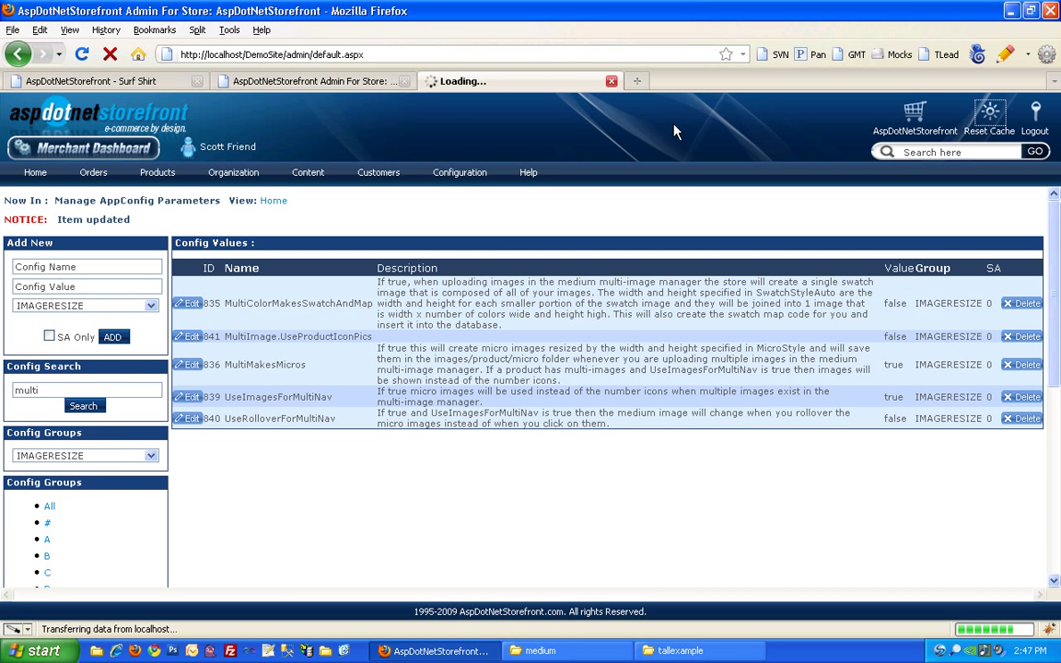
# - Return to the Surf Shirt product editor and scroll up its Images tab
pyautogui.click(260, 81)
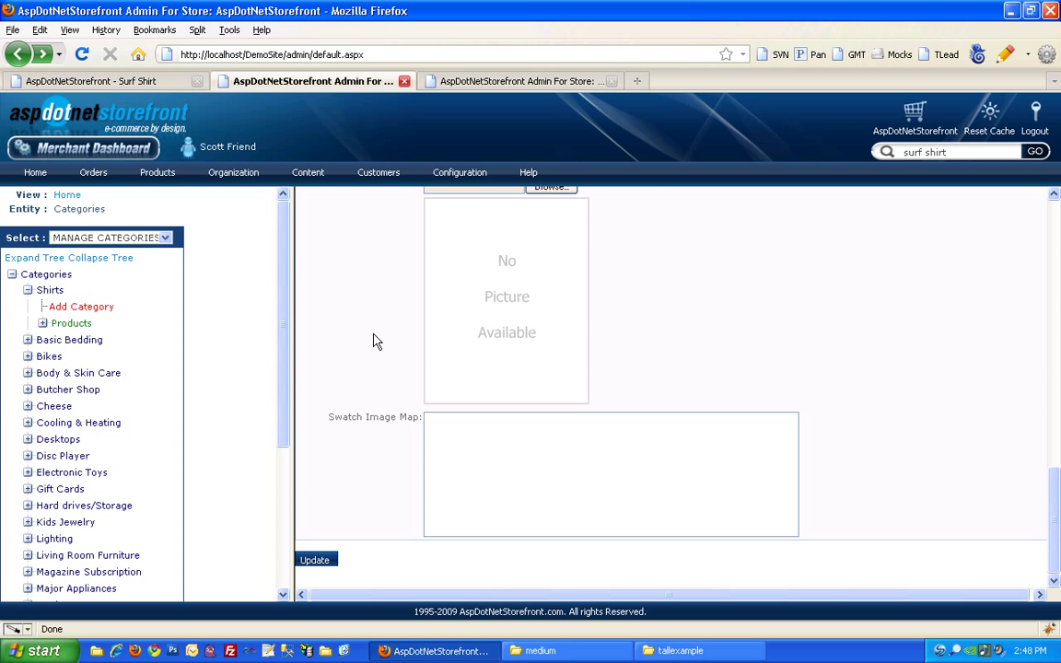
pyautogui.scroll(10, 375, 341)
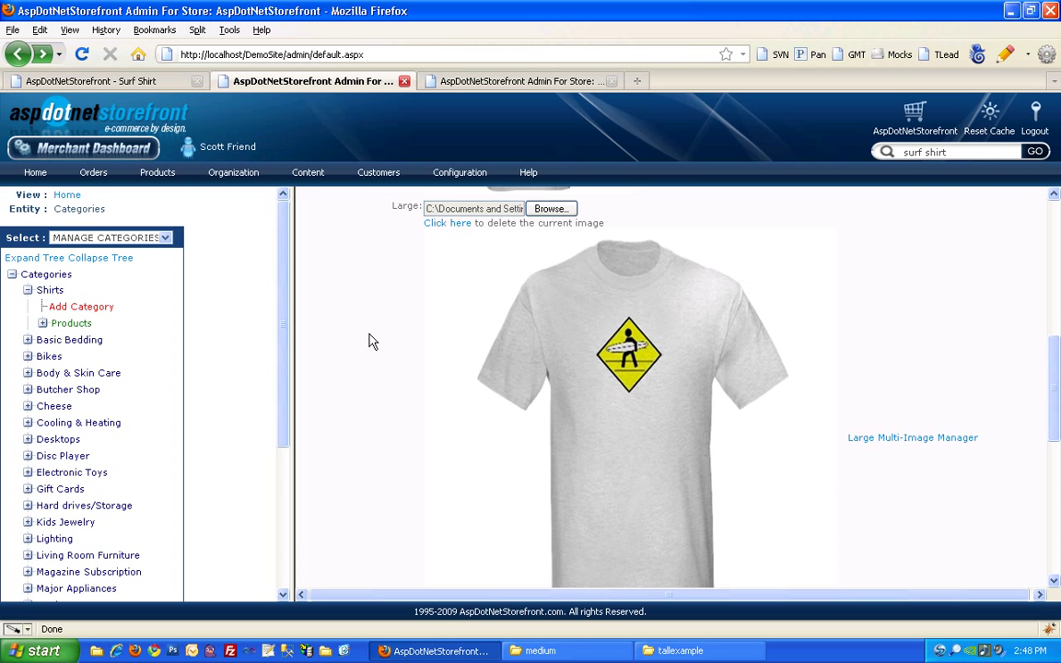
pyautogui.scroll(2, 373, 341)
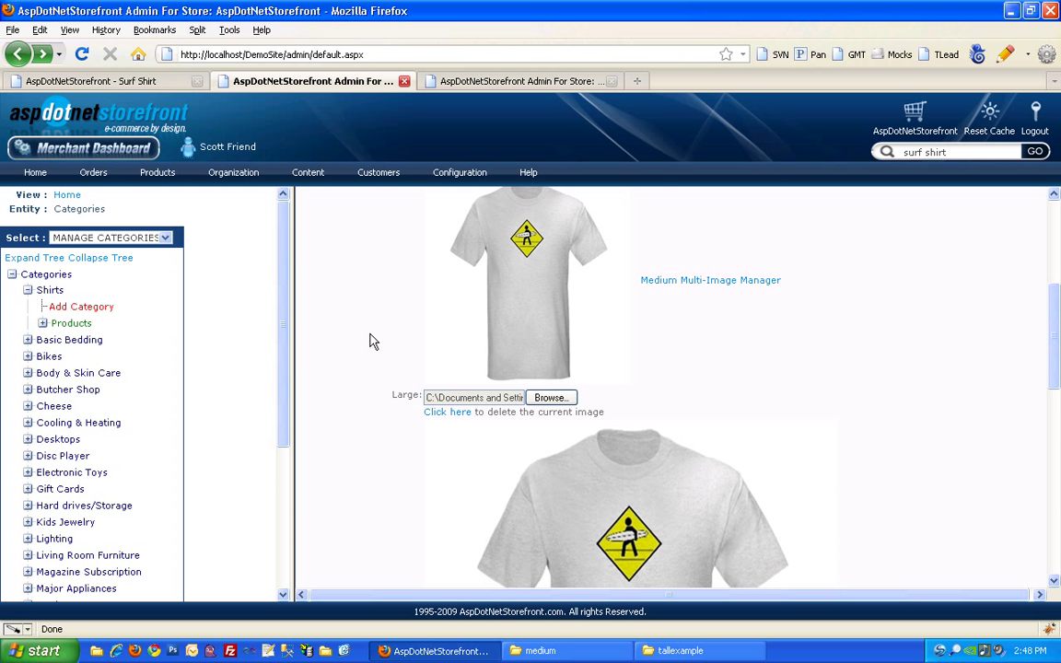
pyautogui.scroll(3, 379, 299)
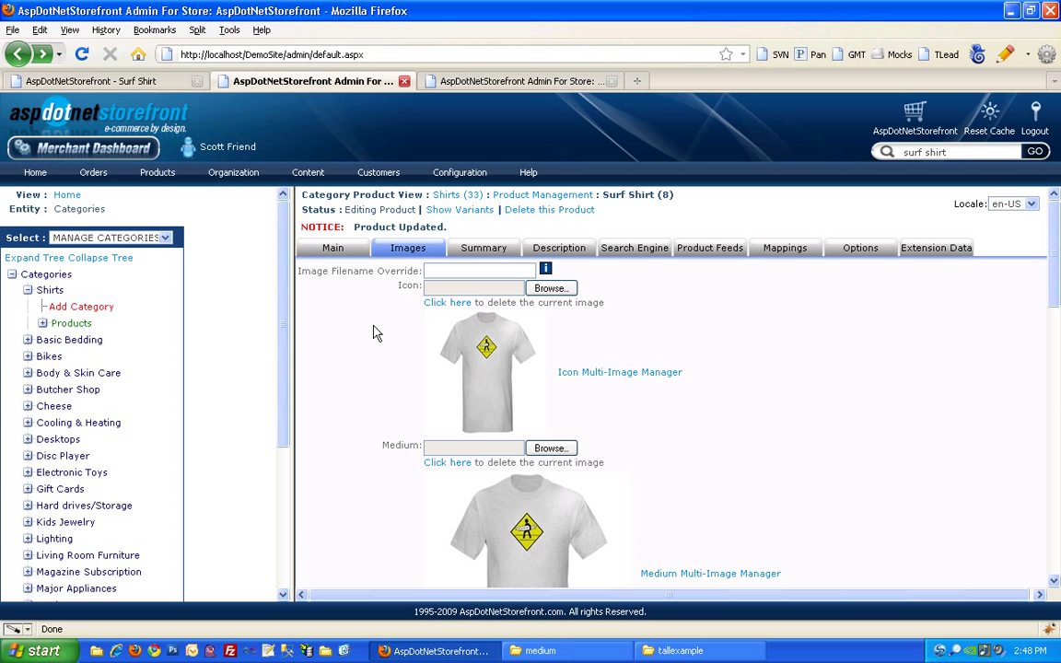
# - Open the Surf Shirt's unnamed variant and save Gray, Blue, Yellow as its Attributes colors
pyautogui.click(434, 218)
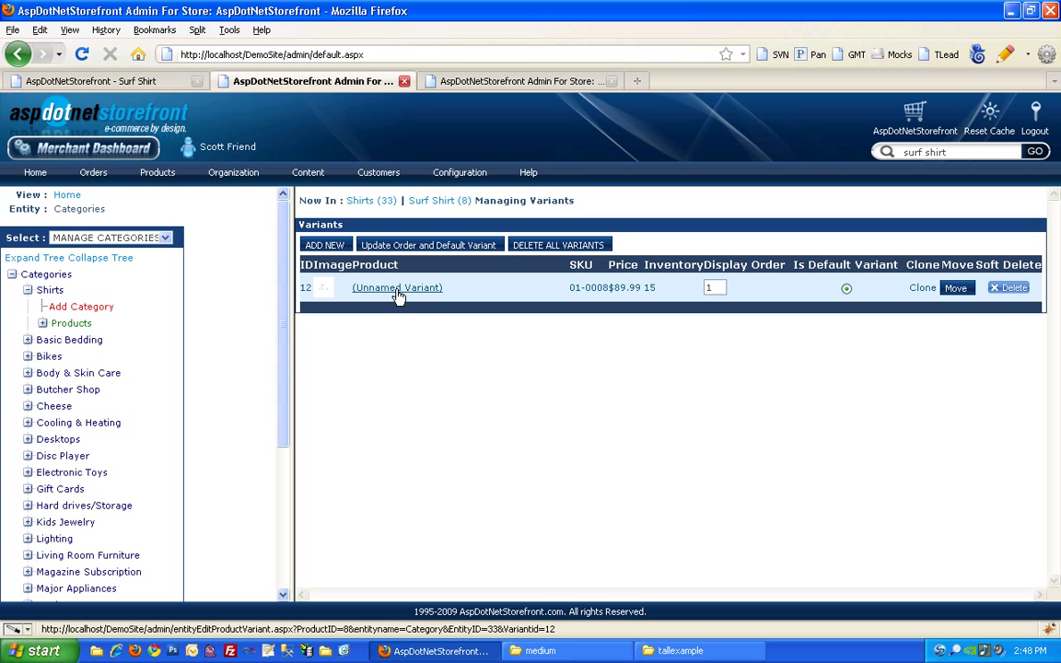
pyautogui.click(397, 288)
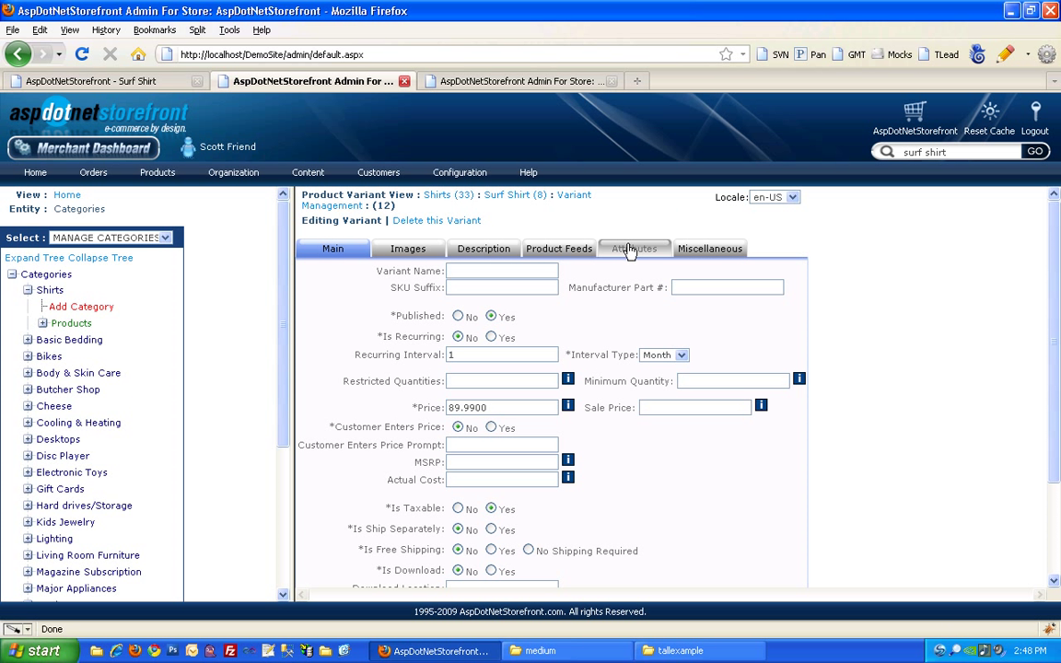
pyautogui.click(630, 251)
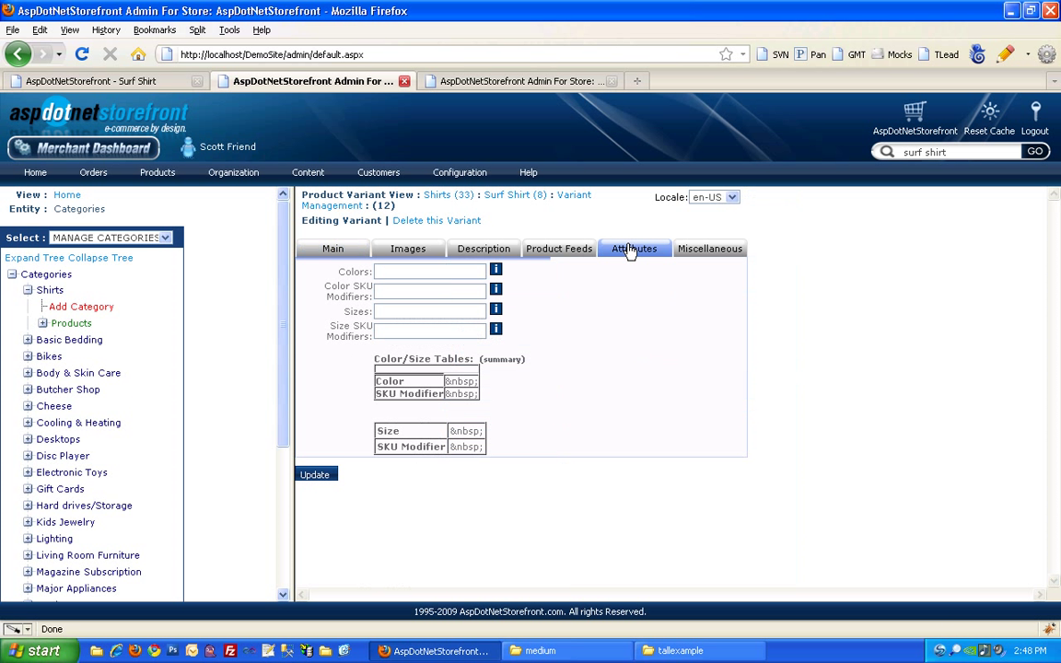
pyautogui.click(438, 273)
pyautogui.write('Gray')
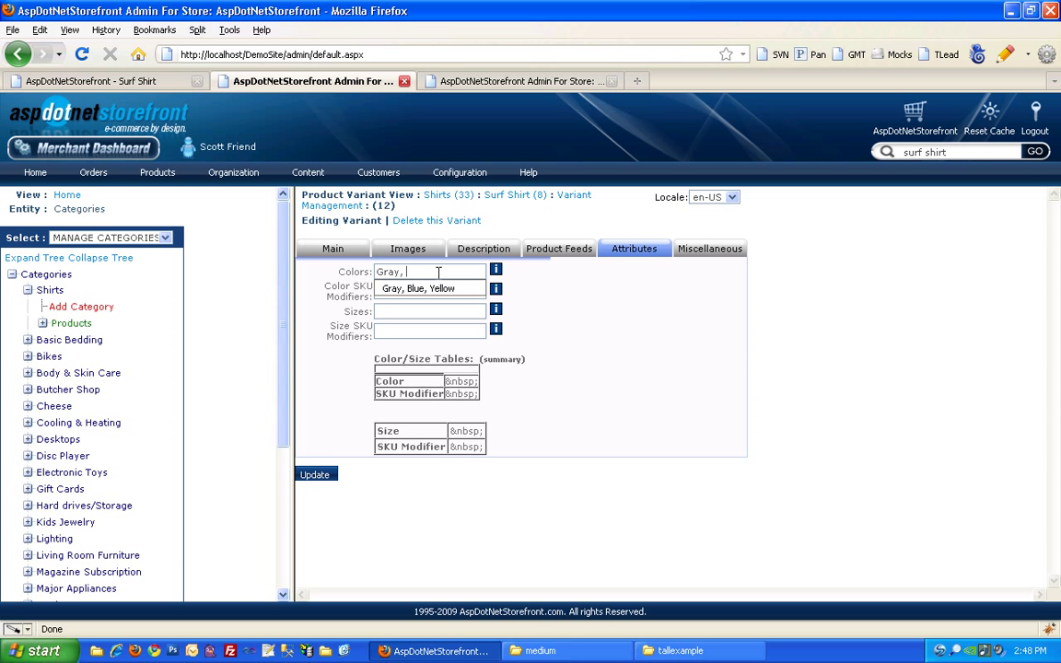
pyautogui.write(', Blue, Yellow')
pyautogui.press('Escape')
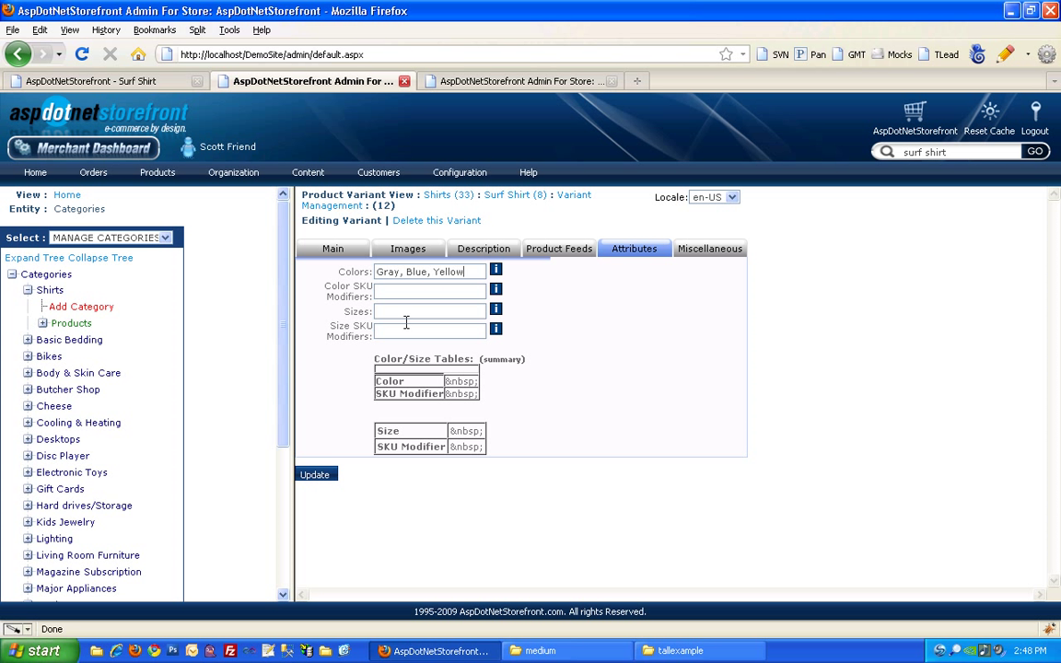
pyautogui.click(316, 474)
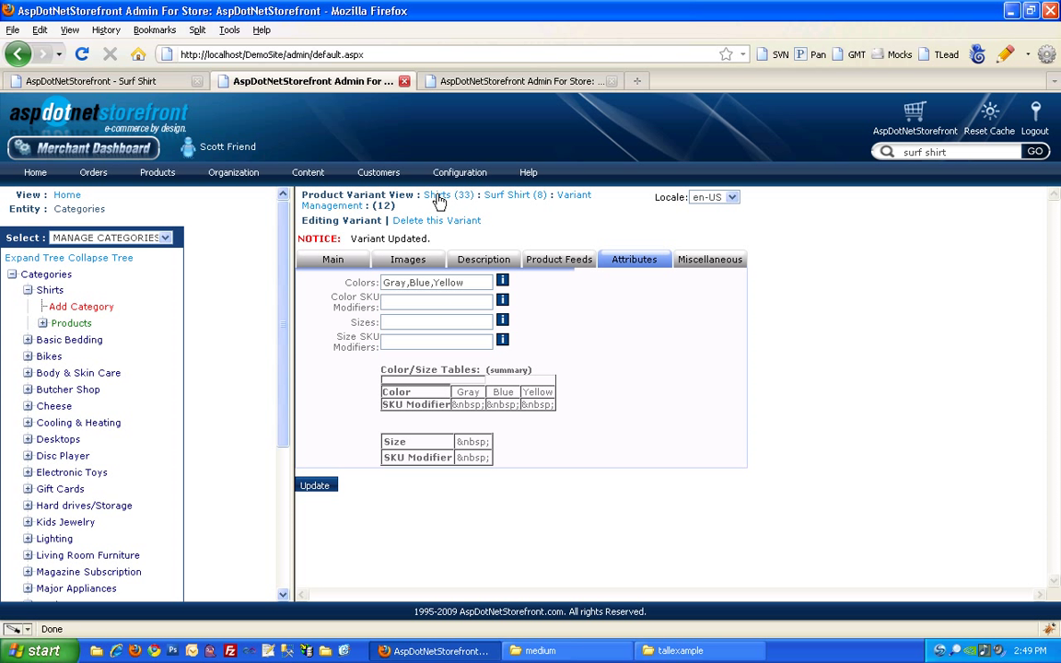
# - Return to the Surf Shirt's Images tab and open its Large Multi-Image Manager
pyautogui.click(517, 203)
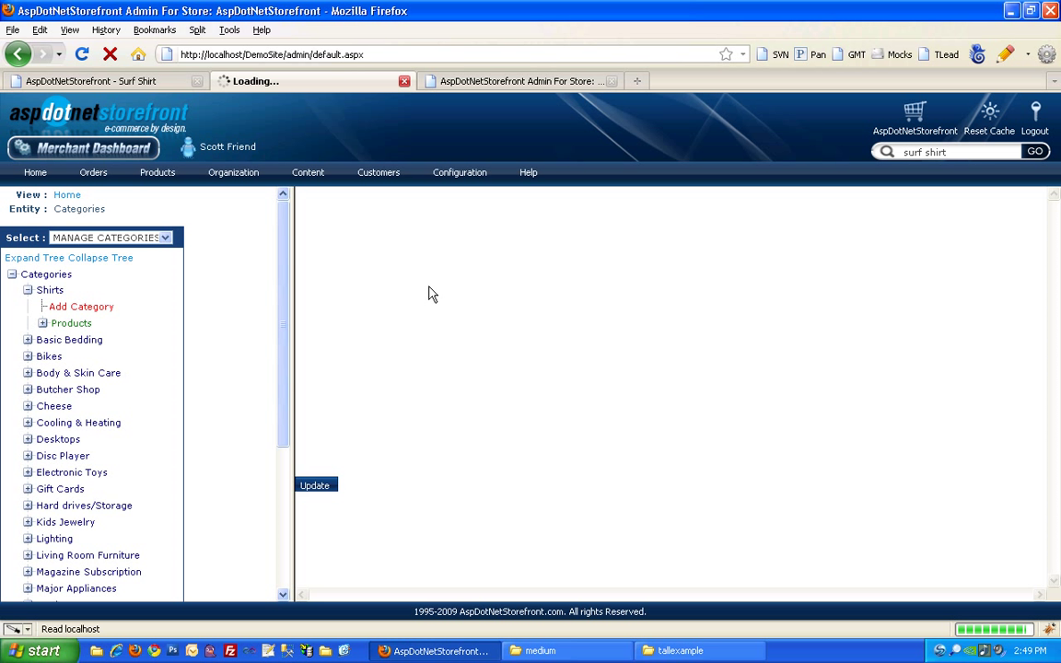
pyautogui.click(415, 241)
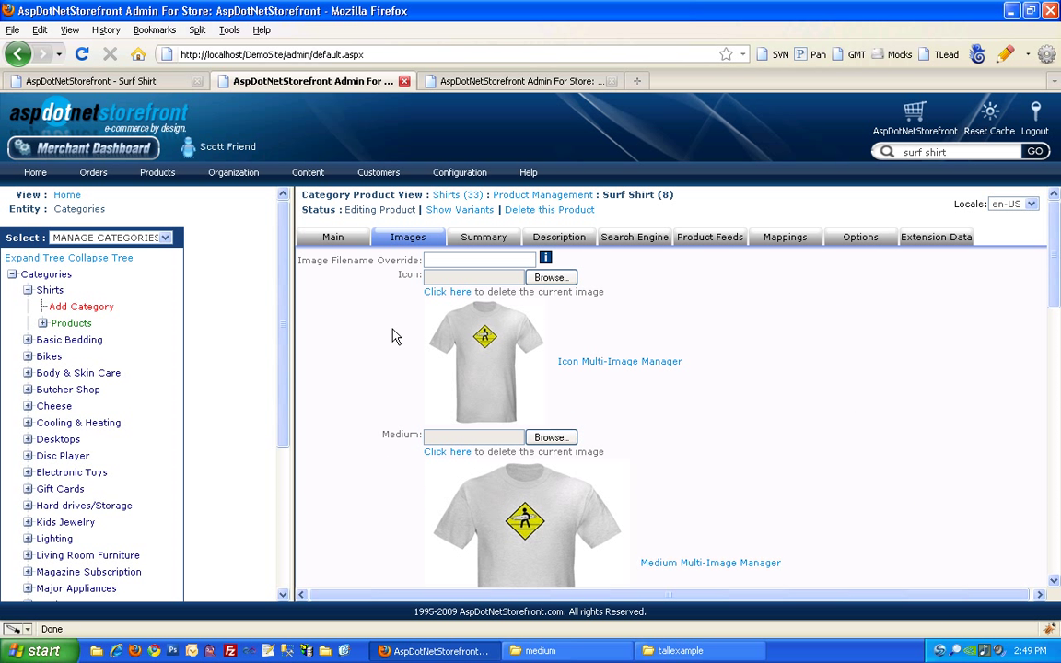
pyautogui.scroll(-7, 398, 352)
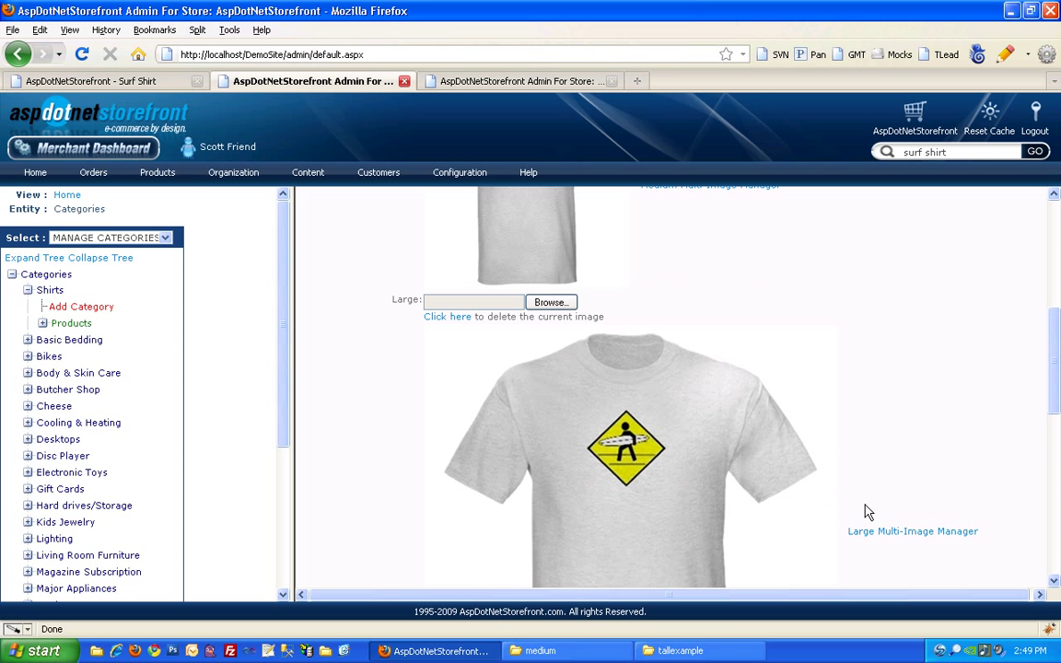
pyautogui.click(885, 534)
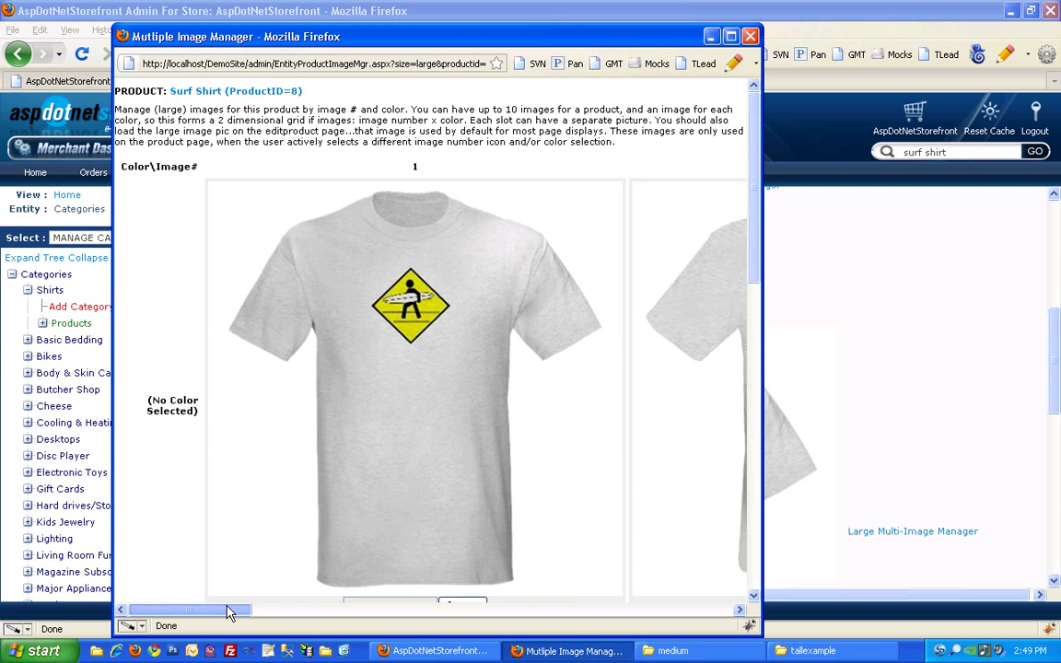
# - Choose gray.jpg for the Gray row's large front image slot
pyautogui.moveTo(232, 610)
pyautogui.mouseDown()
pyautogui.moveTo(446, 615)
pyautogui.moveTo(216, 615)
pyautogui.mouseUp()
pyautogui.scroll(-8, 537, 387)
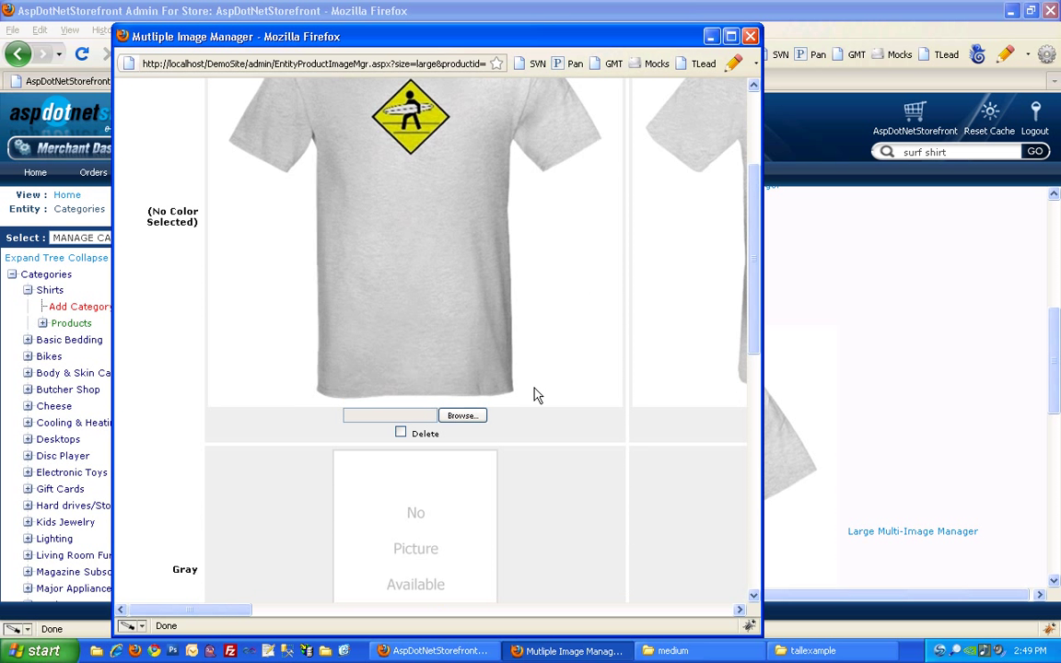
pyautogui.scroll(-2, 542, 409)
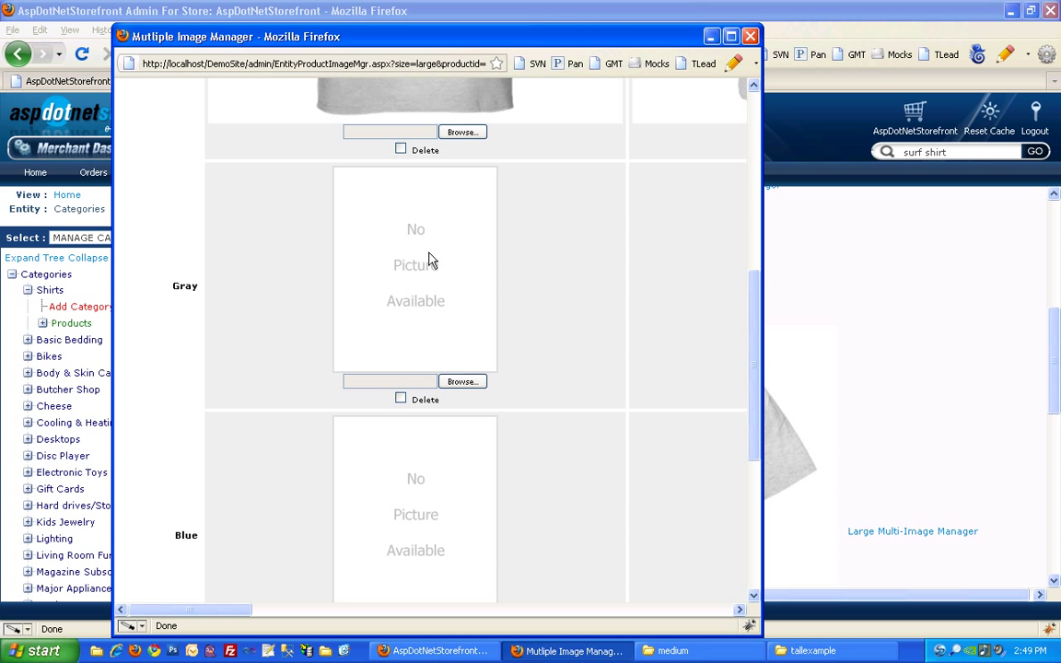
pyautogui.scroll(-2, 388, 380)
pyautogui.scroll(-2, 391, 396)
pyautogui.scroll(-2, 401, 495)
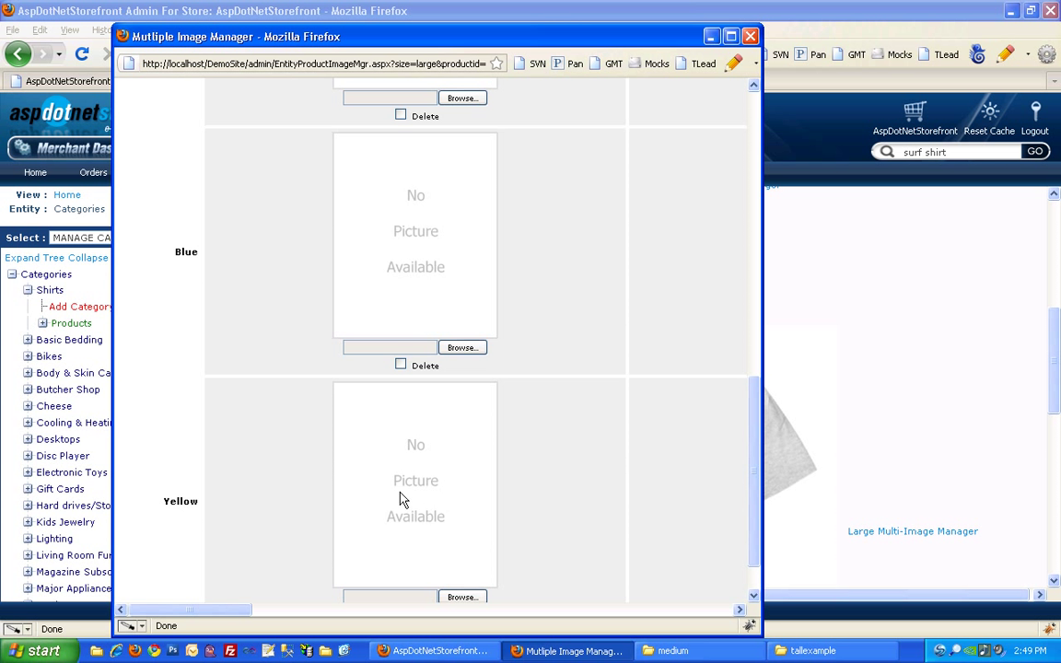
pyautogui.scroll(6, 418, 451)
pyautogui.scroll(6, 432, 408)
pyautogui.scroll(-2, 438, 428)
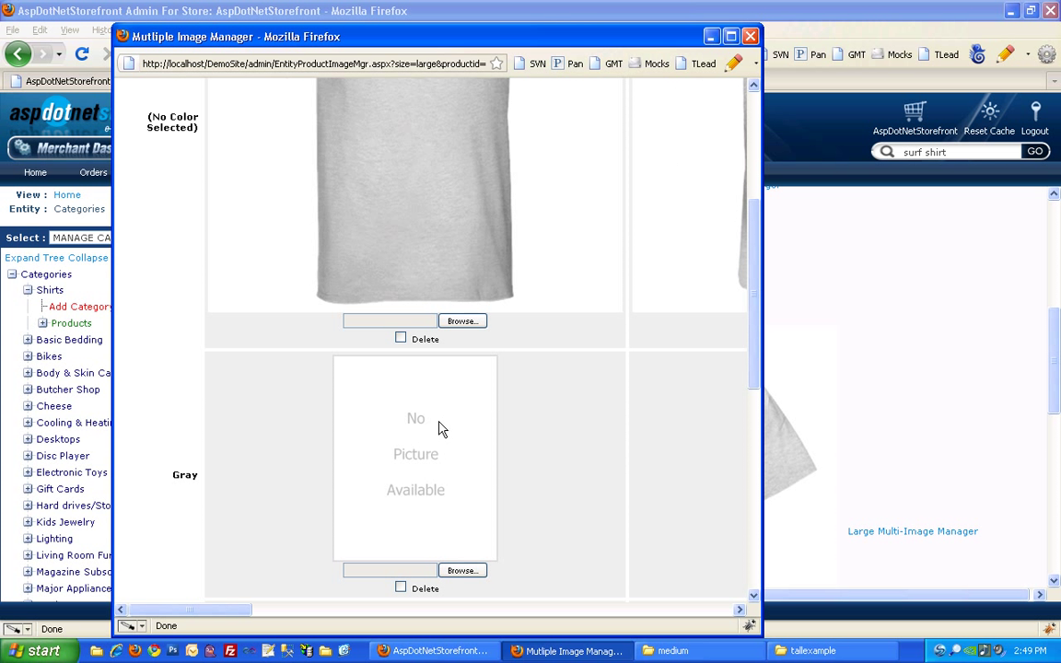
pyautogui.scroll(2, 423, 412)
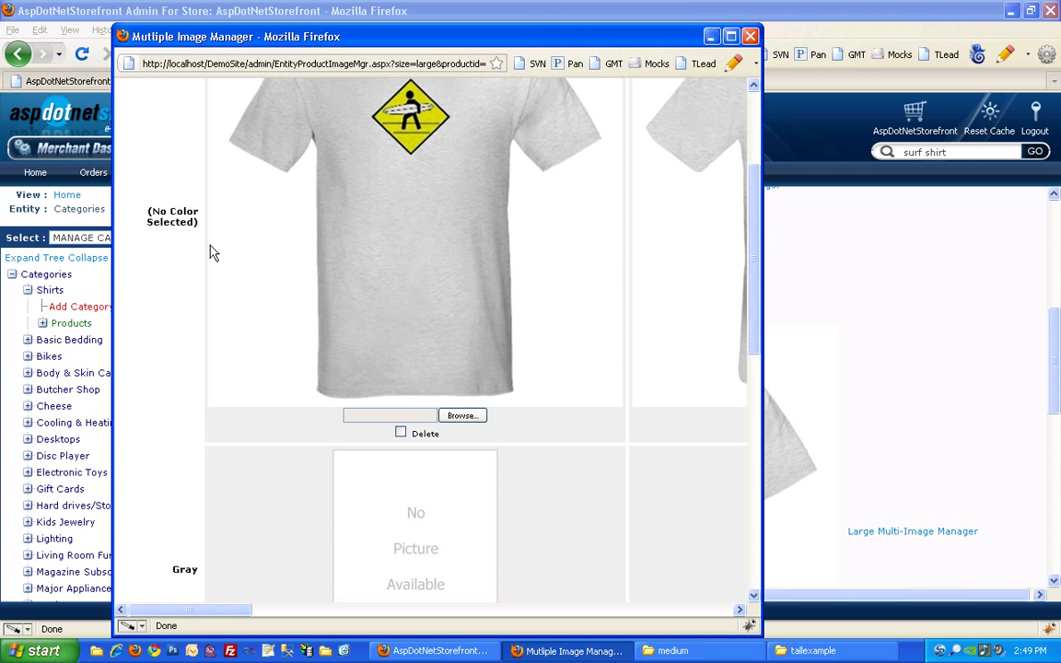
pyautogui.scroll(-4, 492, 410)
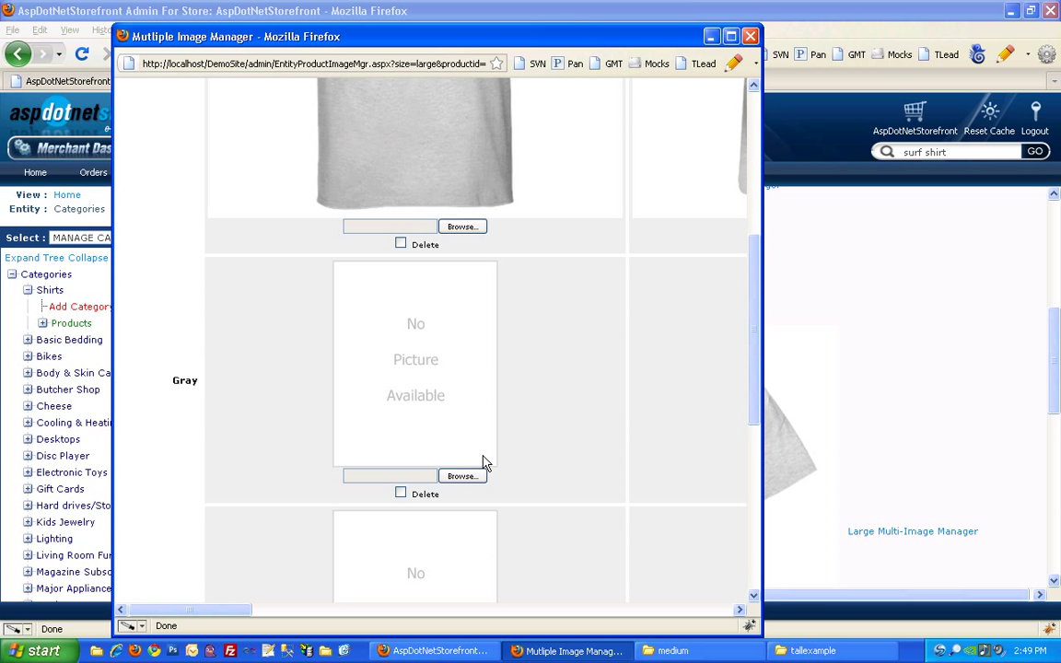
pyautogui.click(460, 476)
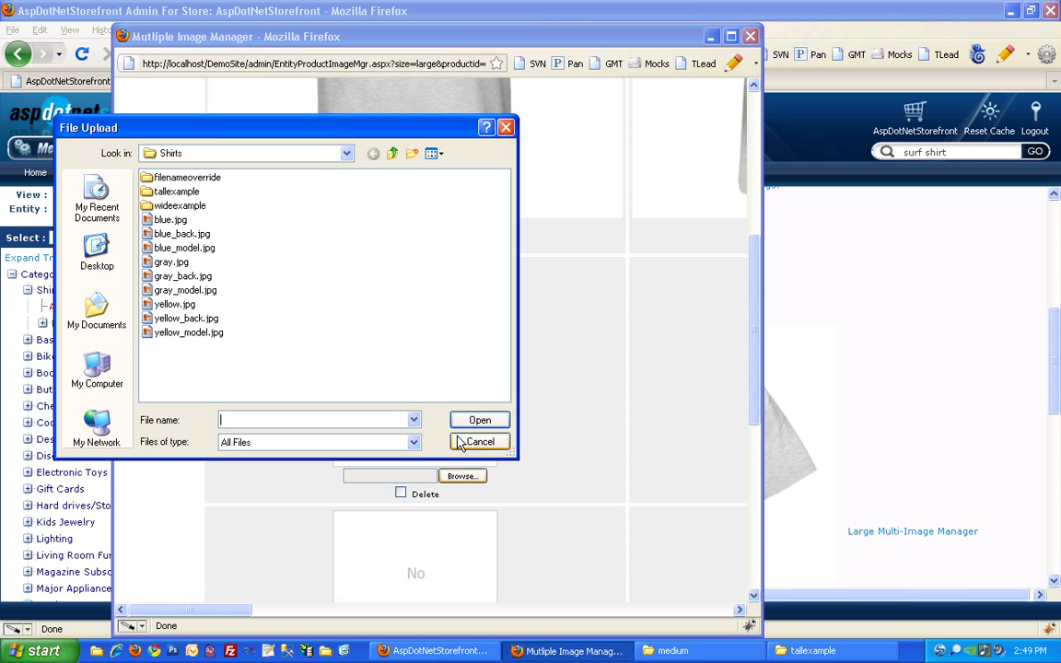
pyautogui.click(169, 263)
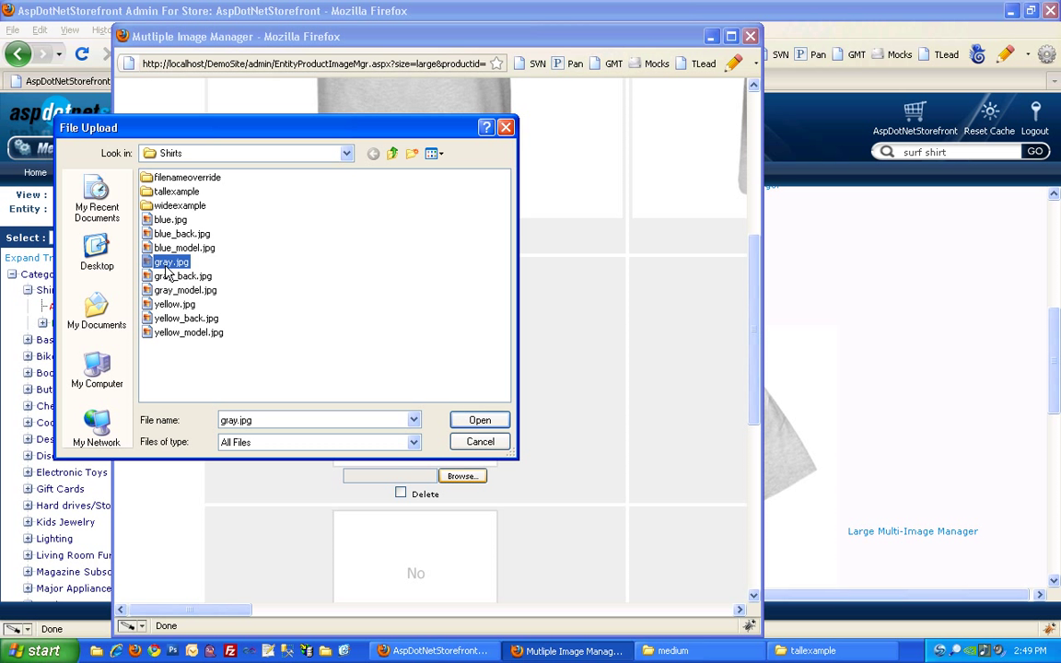
pyautogui.press('Return')
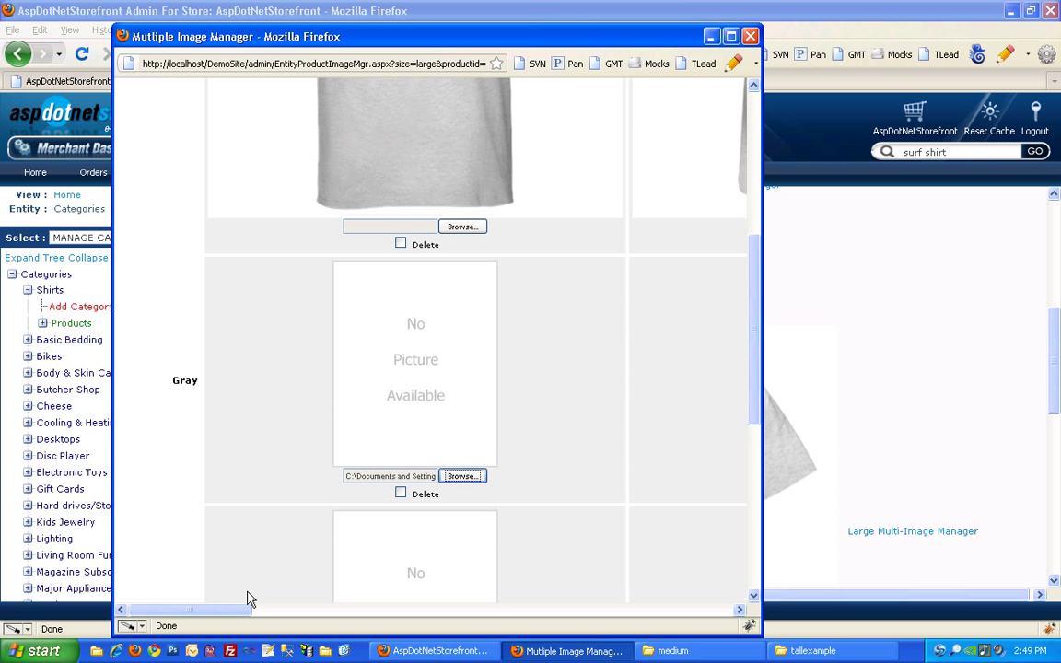
# - Choose gray_back.jpg and gray_model.jpg for the Gray row's back and model slots
pyautogui.moveTo(235, 612); pyautogui.dragTo(328, 615)
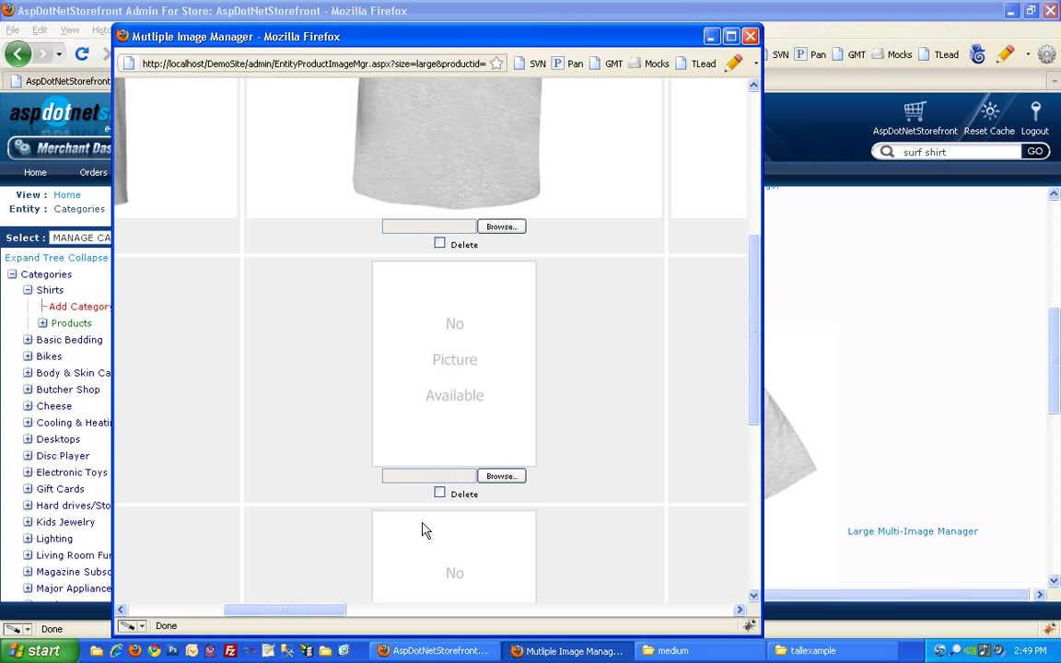
pyautogui.click(489, 476)
pyautogui.click(181, 277)
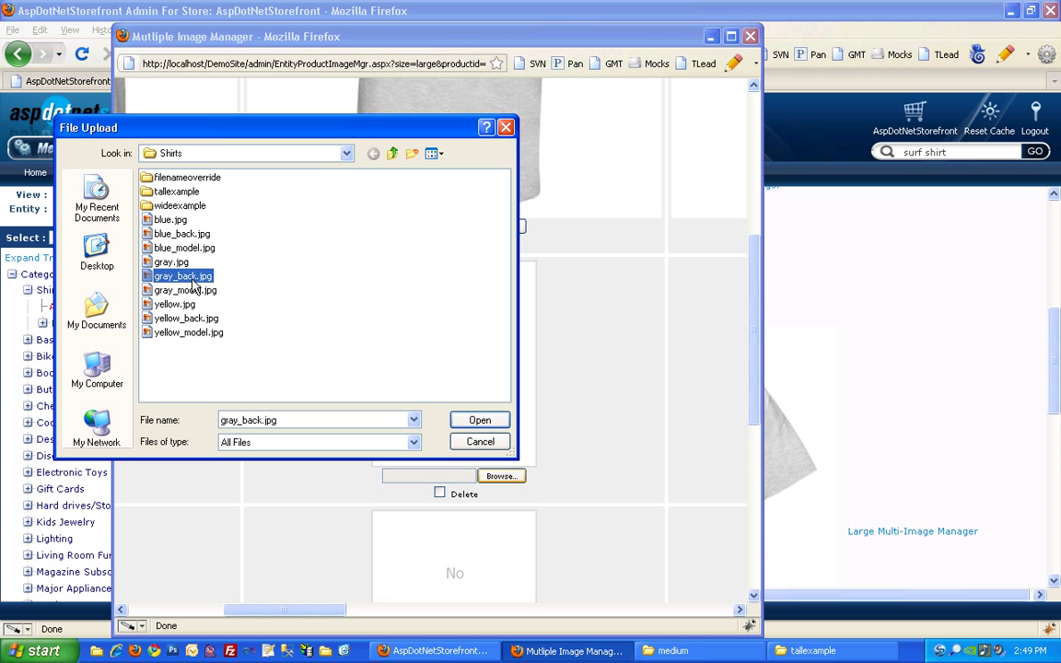
pyautogui.click(481, 421)
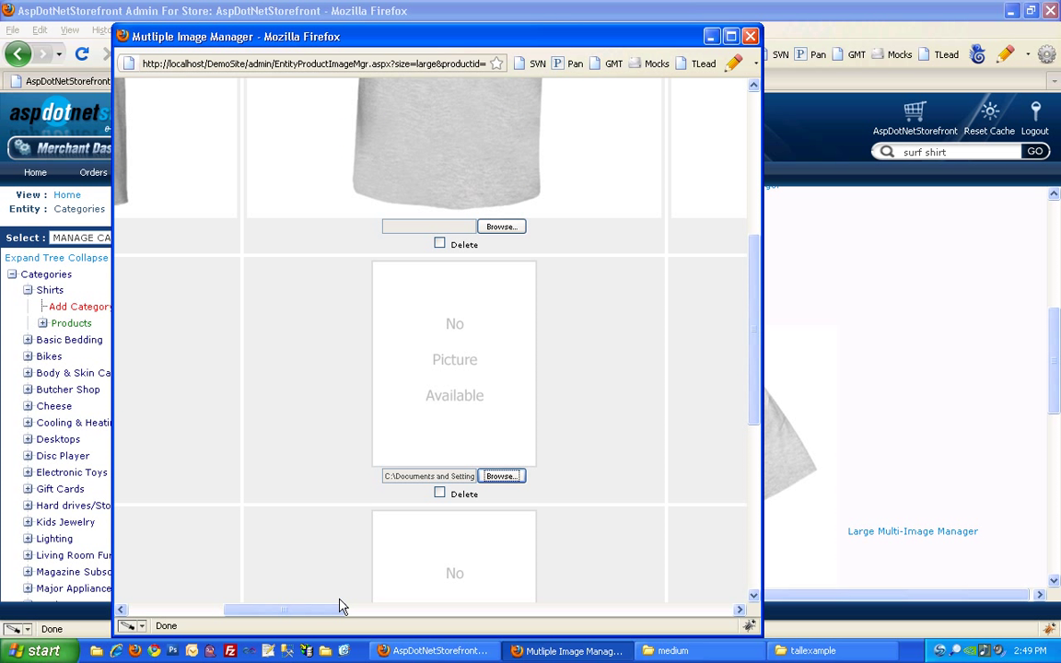
pyautogui.moveTo(336, 617); pyautogui.dragTo(431, 615)
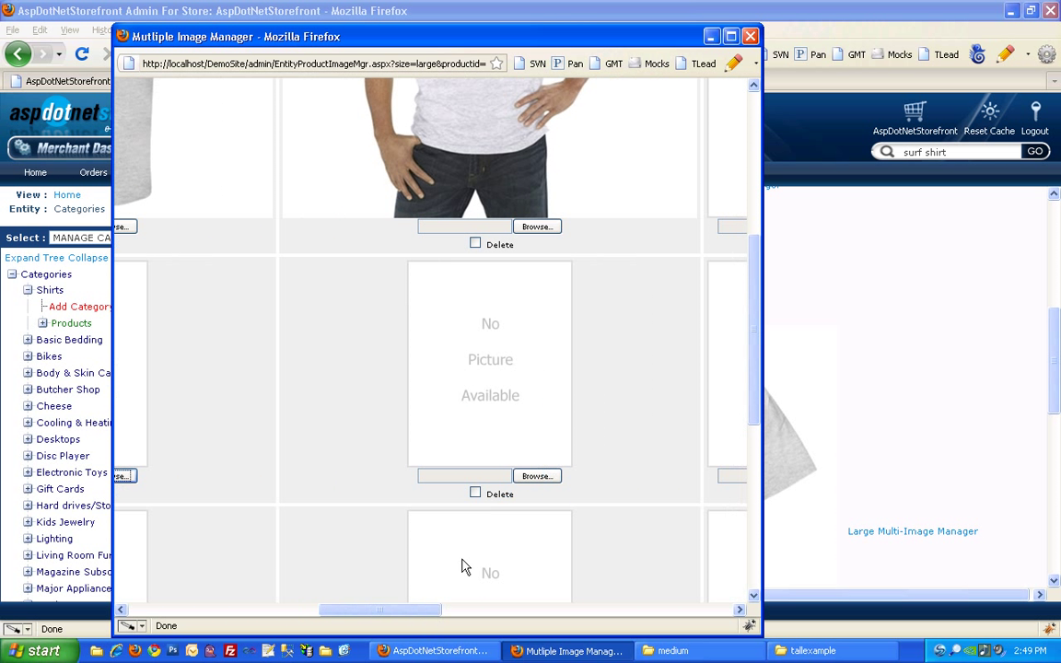
pyautogui.click(540, 476)
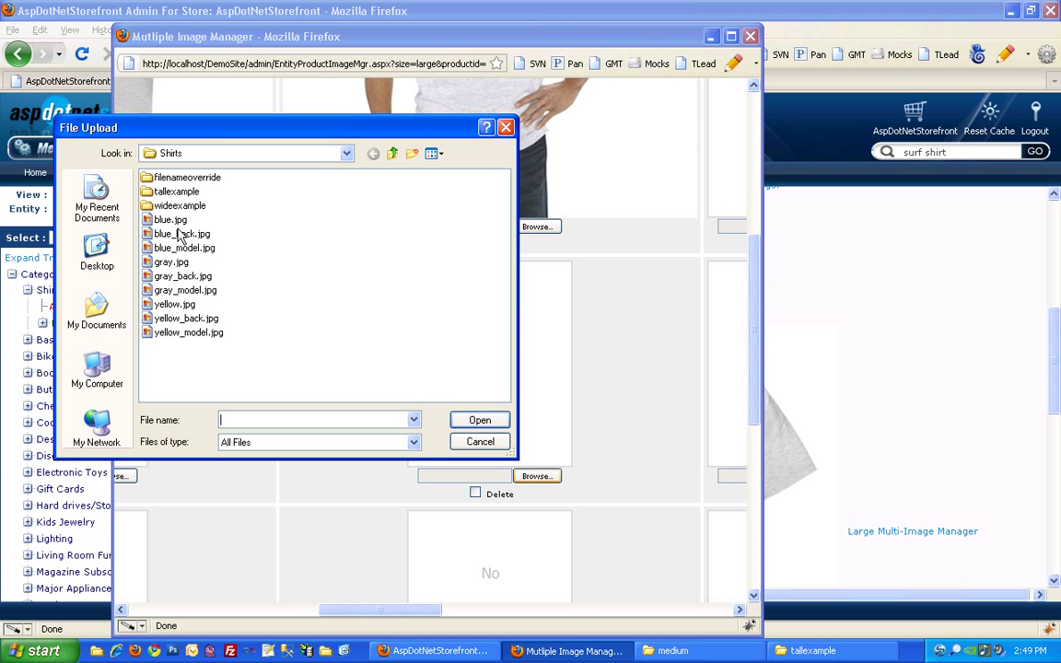
pyautogui.click(175, 289)
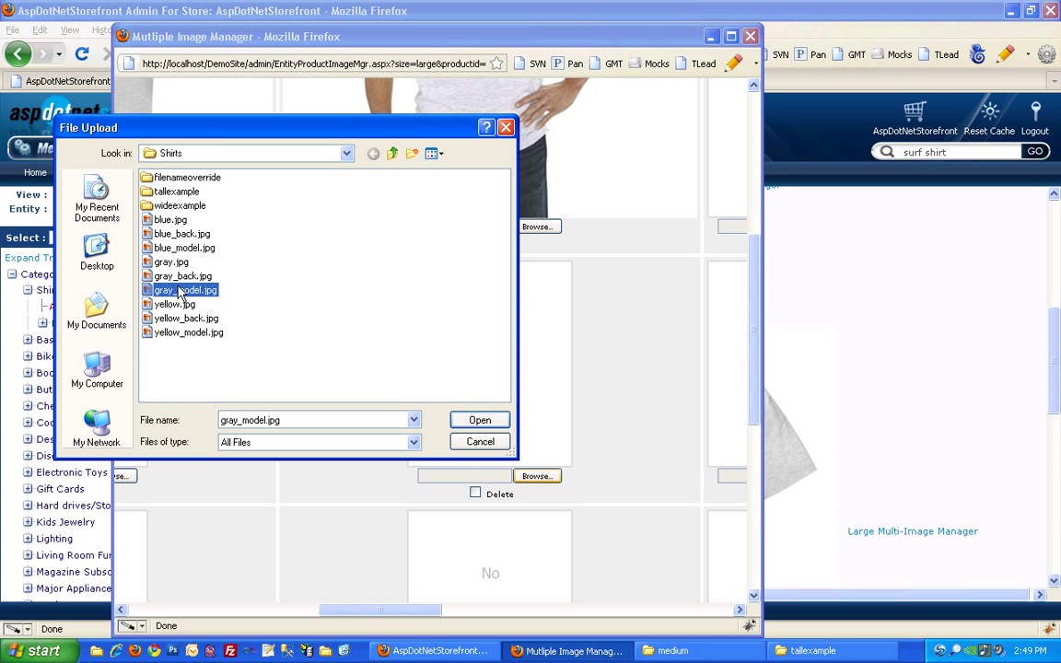
pyautogui.click(463, 421)
pyautogui.moveTo(414, 610); pyautogui.dragTo(198, 611)
# - Choose blue.jpg, blue_back.jpg and blue_model.jpg for the Blue row's front, back and model slots
pyautogui.scroll(-2, 273, 466)
pyautogui.scroll(-4, 276, 466)
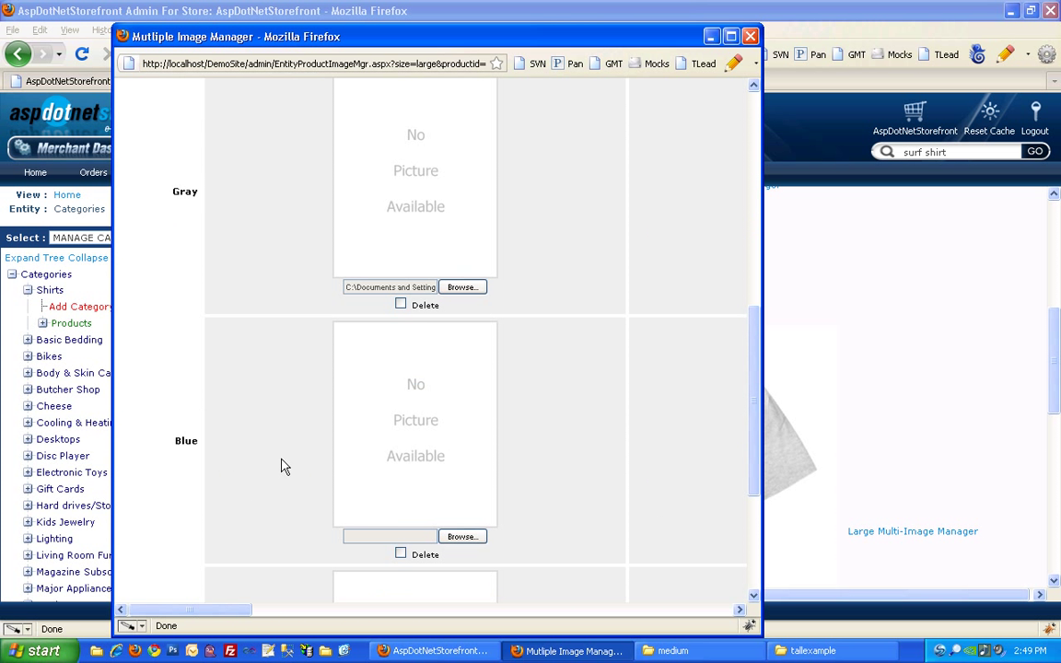
pyautogui.click(453, 444)
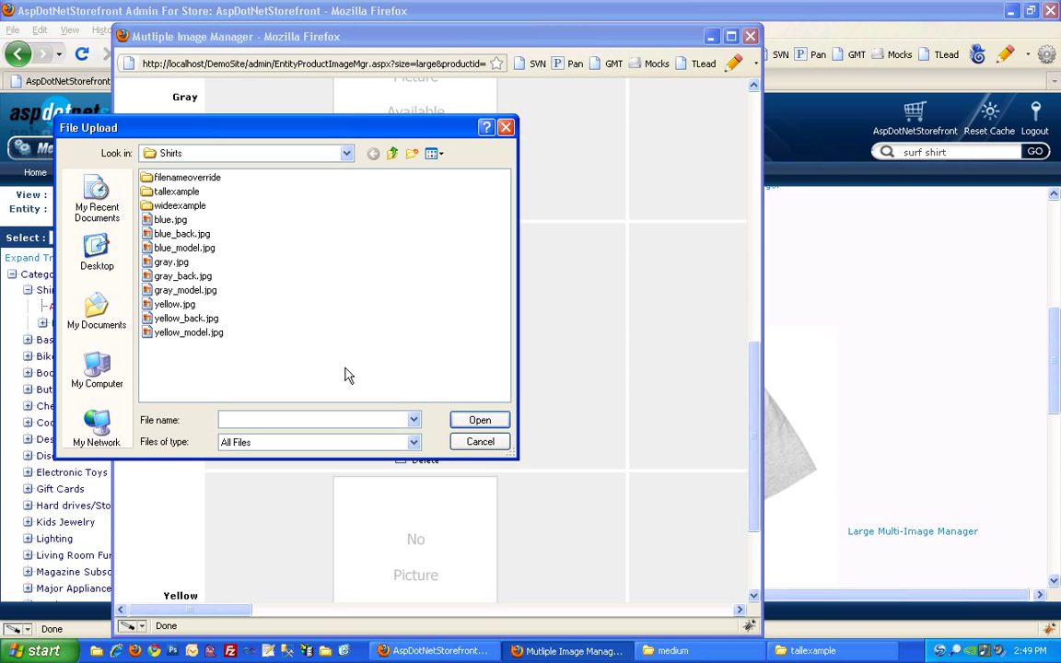
pyautogui.click(170, 220)
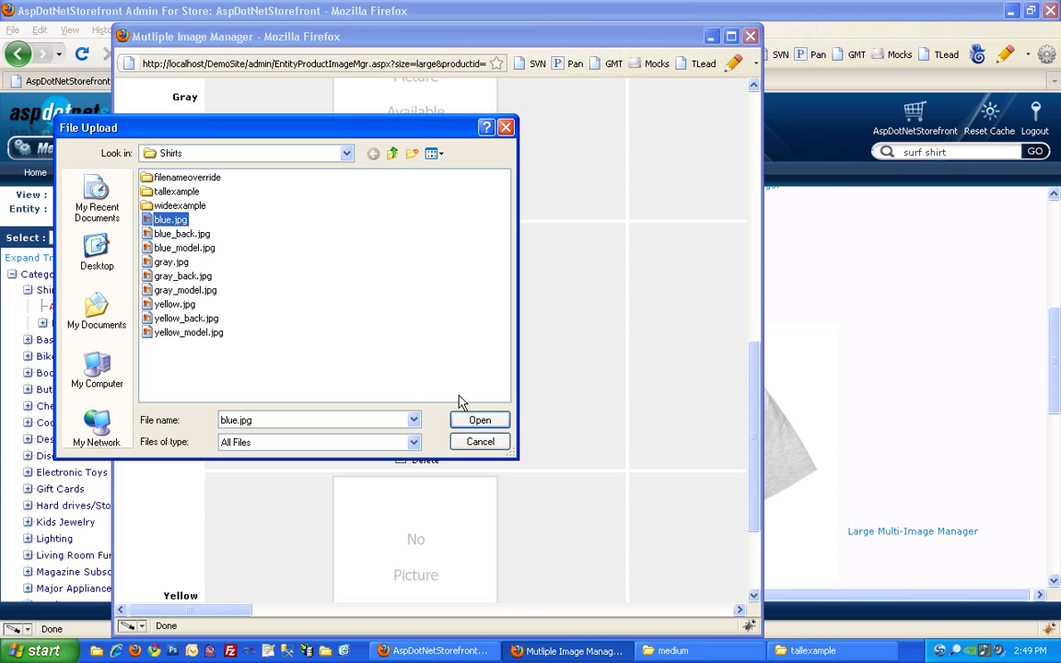
pyautogui.click(474, 421)
pyautogui.moveTo(237, 614); pyautogui.dragTo(366, 614)
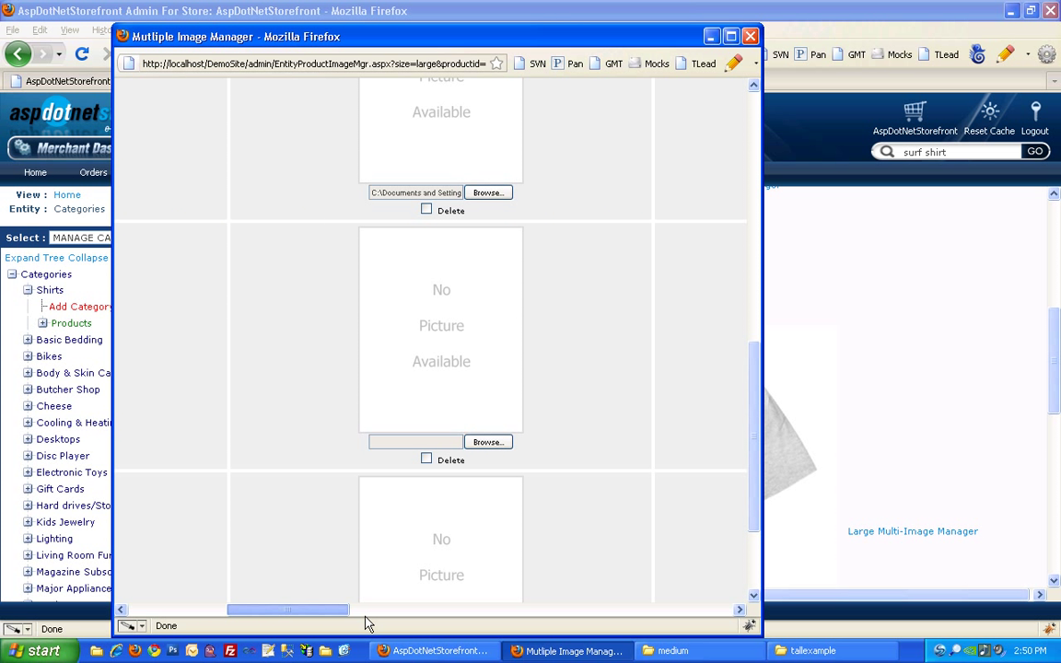
pyautogui.click(364, 441)
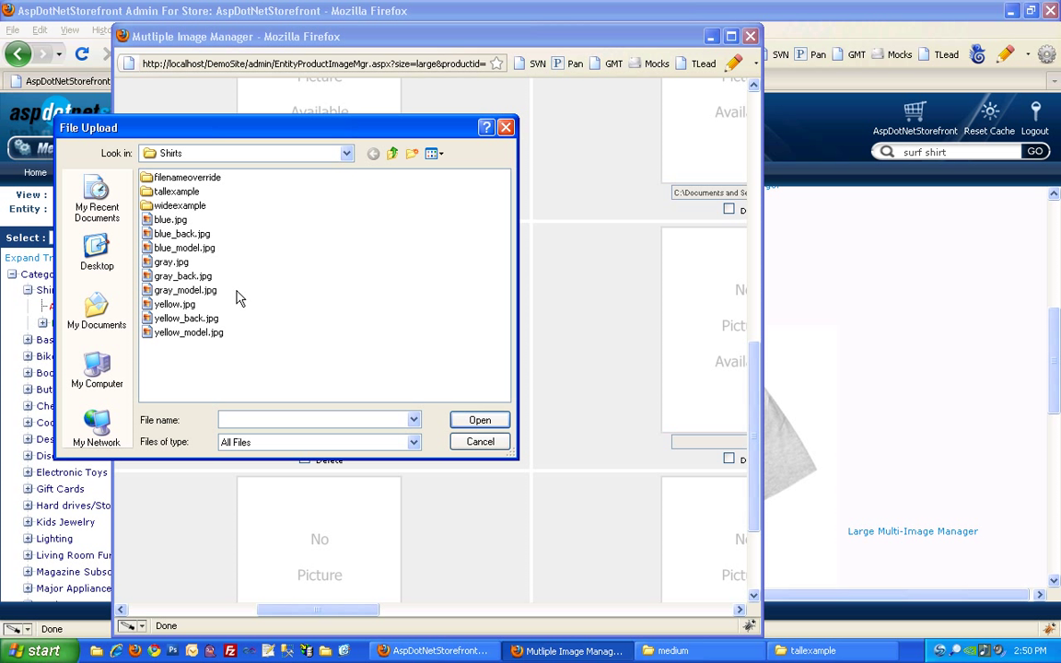
pyautogui.click(181, 234)
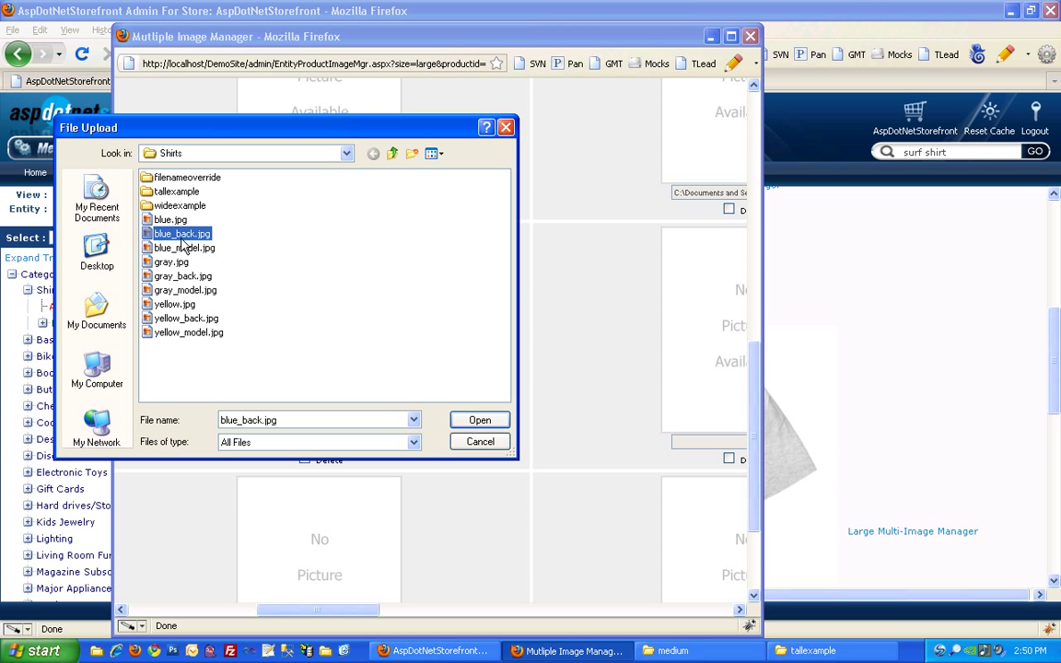
pyautogui.click(474, 420)
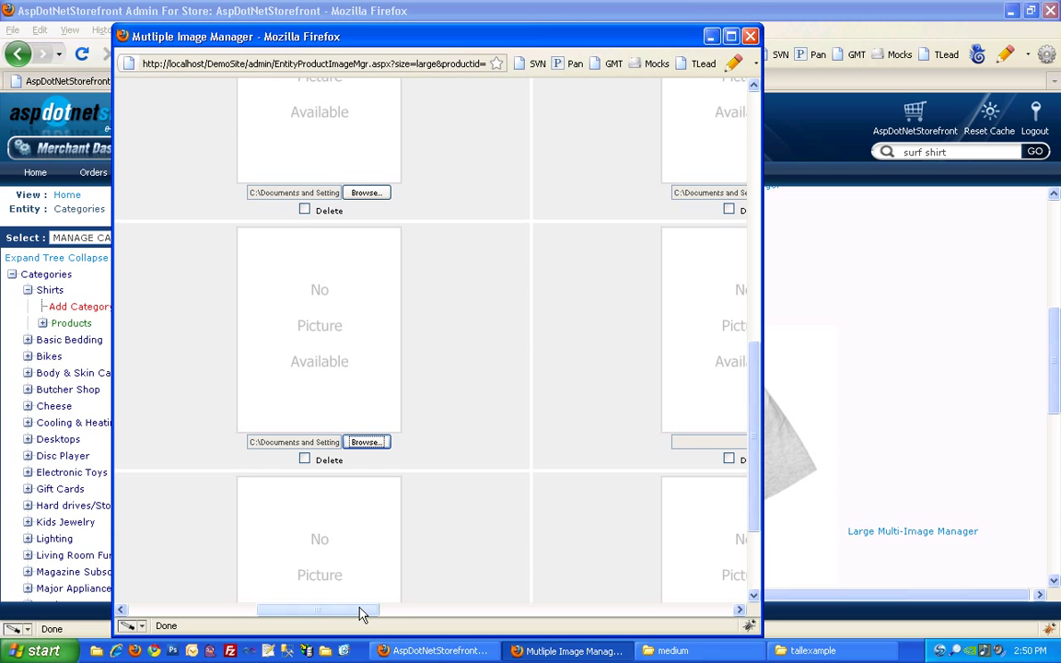
pyautogui.moveTo(361, 614); pyautogui.dragTo(444, 584)
pyautogui.click(414, 442)
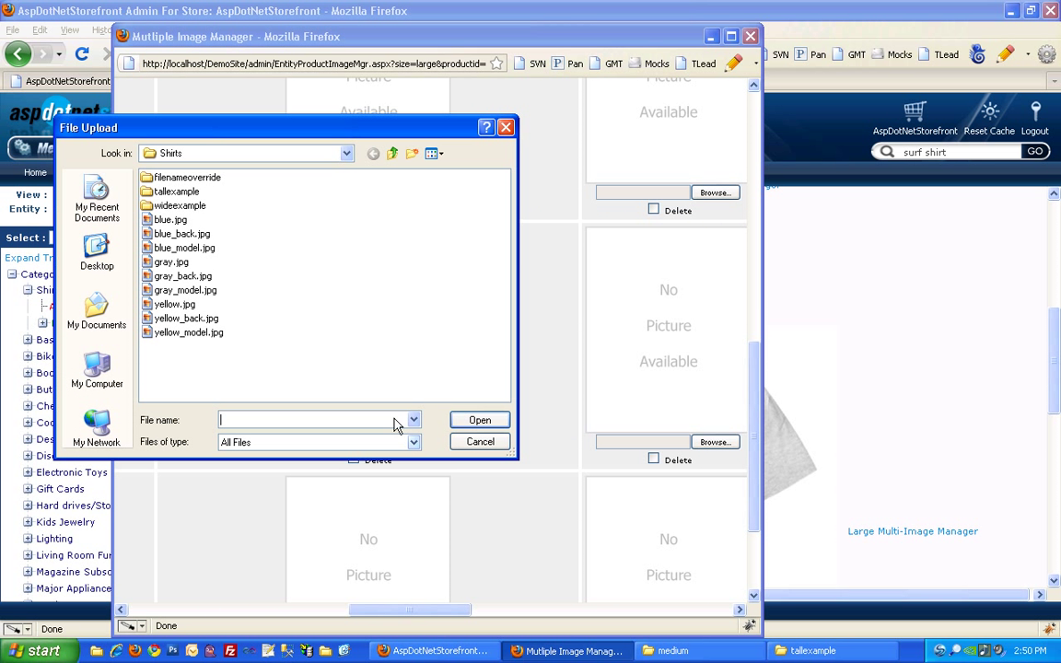
pyautogui.doubleClick(184, 246)
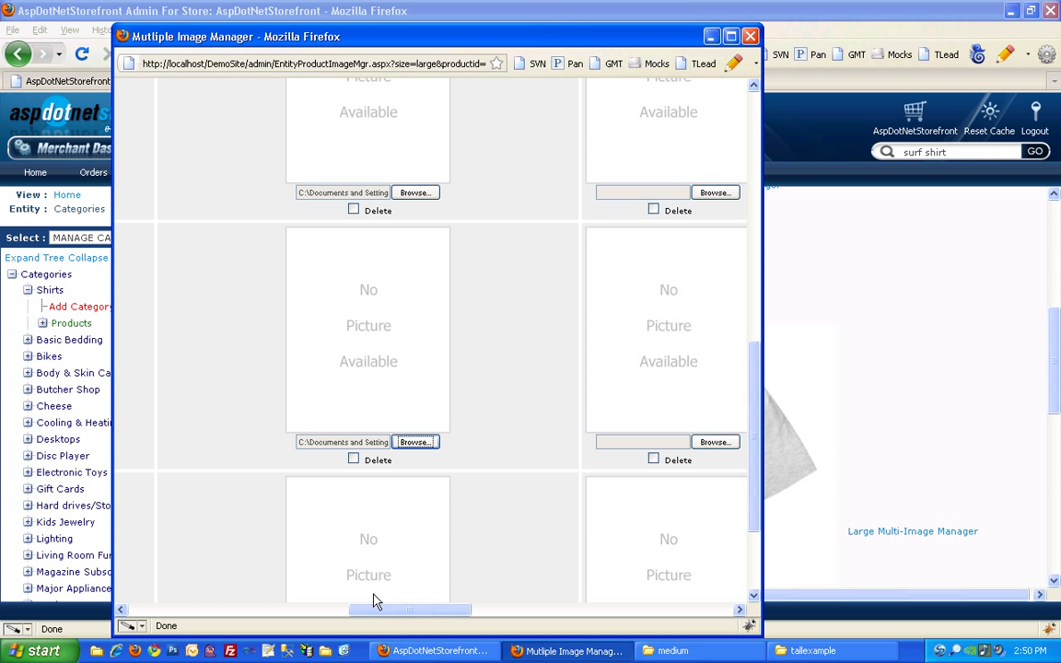
pyautogui.moveTo(375, 607); pyautogui.dragTo(154, 622)
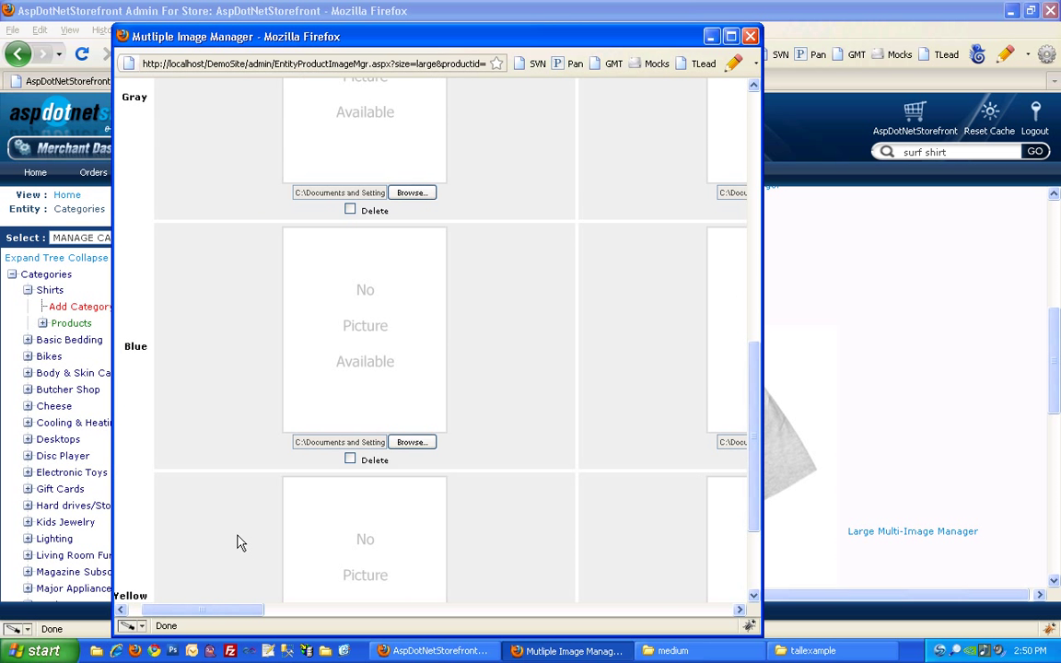
# - Choose yellow.jpg, yellow_back.jpg and the yellow model image for the Yellow row's three slots
pyautogui.scroll(-3, 236, 542)
pyautogui.click(410, 540)
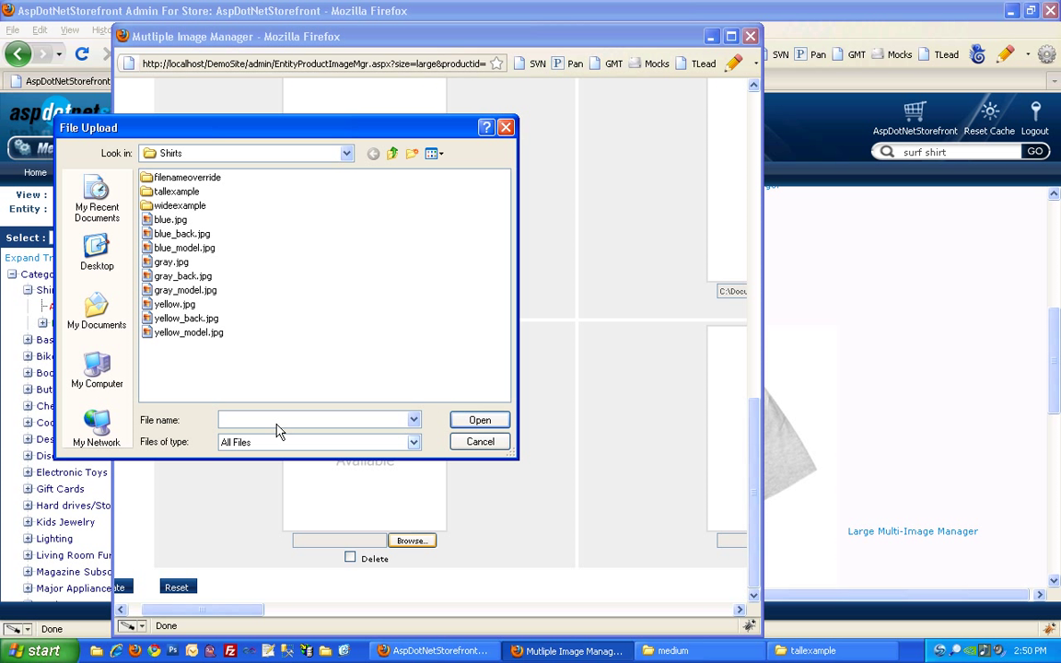
pyautogui.doubleClick(169, 305)
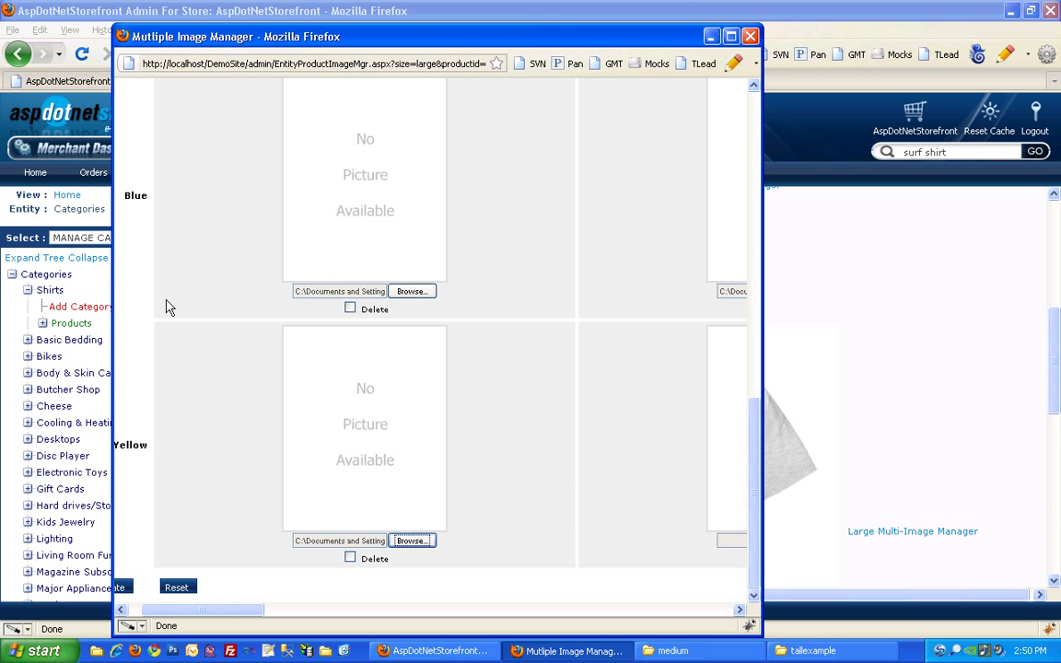
pyautogui.moveTo(251, 606); pyautogui.dragTo(402, 606)
pyautogui.click(444, 543)
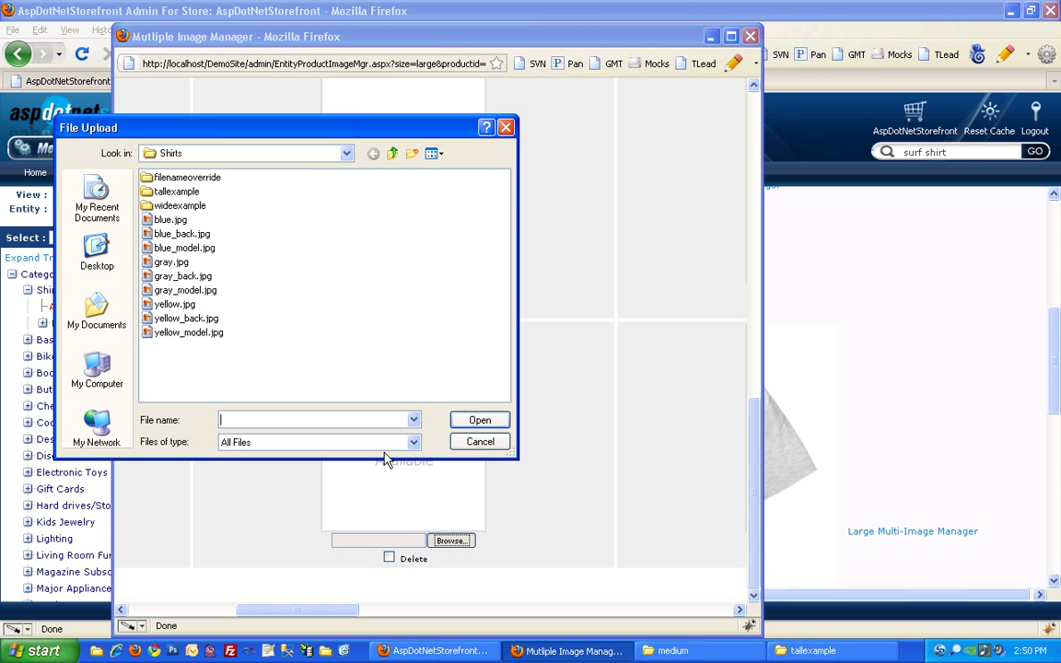
pyautogui.doubleClick(198, 320)
pyautogui.moveTo(304, 610); pyautogui.dragTo(414, 610)
pyautogui.click(469, 543)
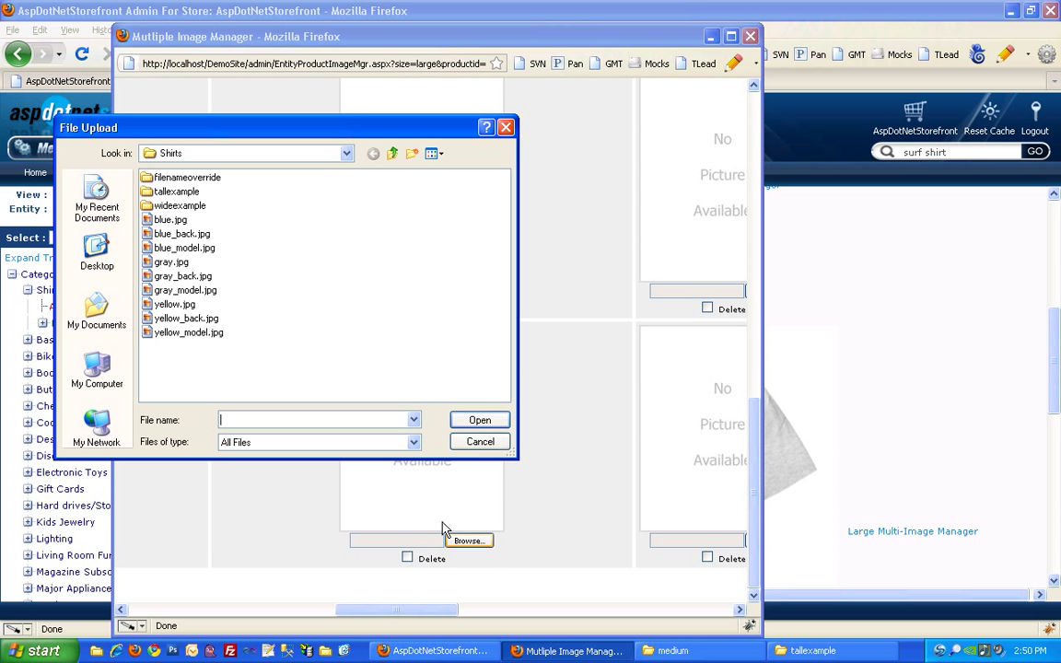
pyautogui.doubleClick(191, 332)
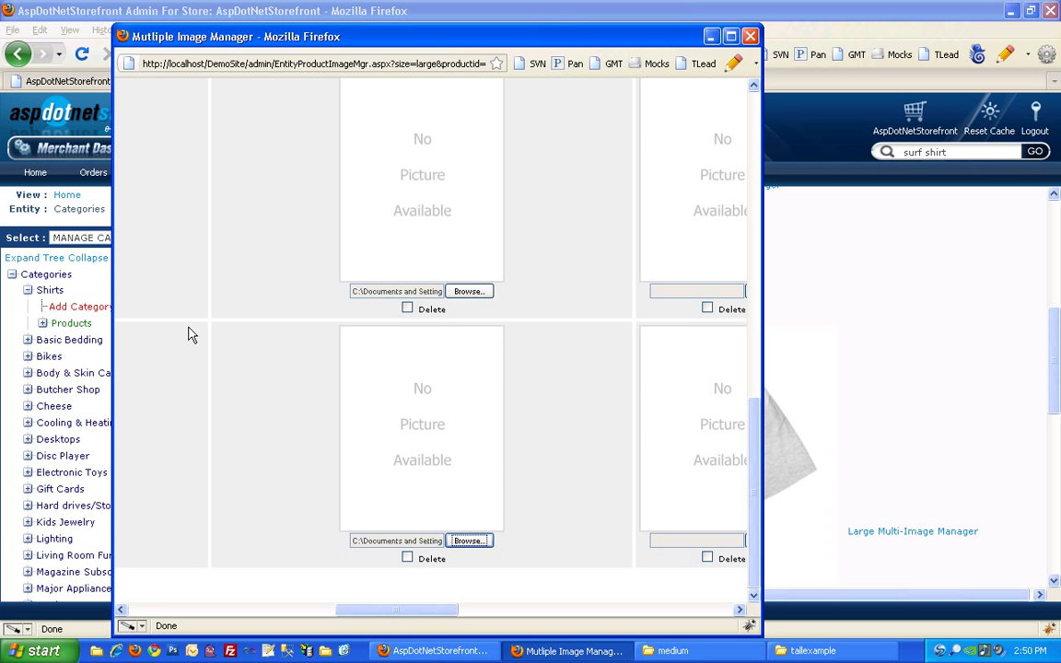
pyautogui.moveTo(369, 609); pyautogui.dragTo(161, 622)
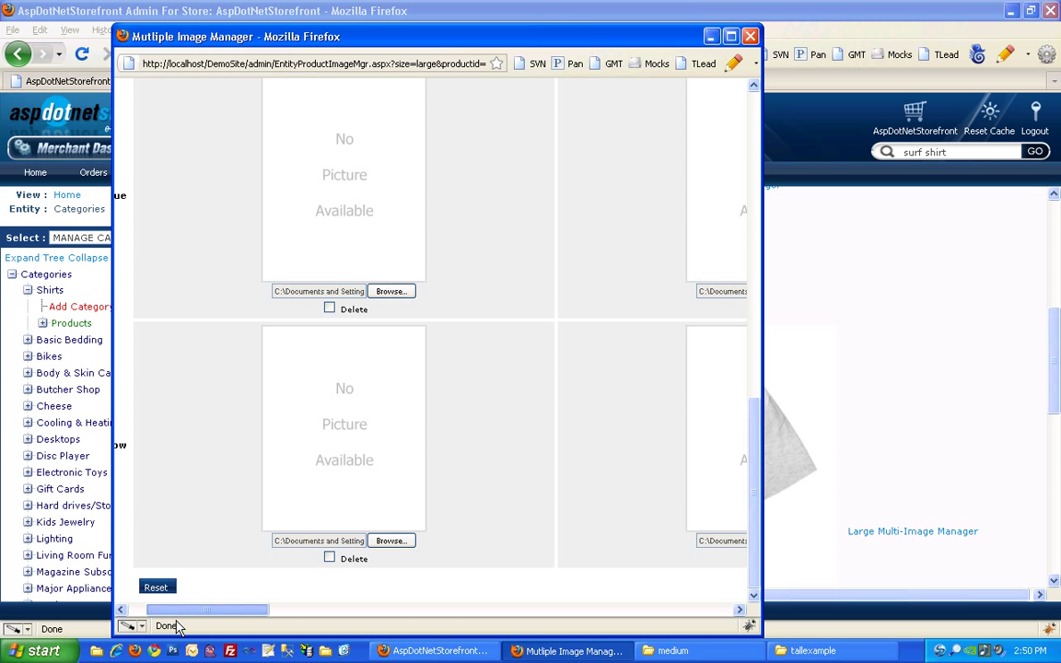
# - Upload all the Gray, Blue and Yellow shirt images, check them, and close the Multiple Image Manager
pyautogui.click(138, 588)
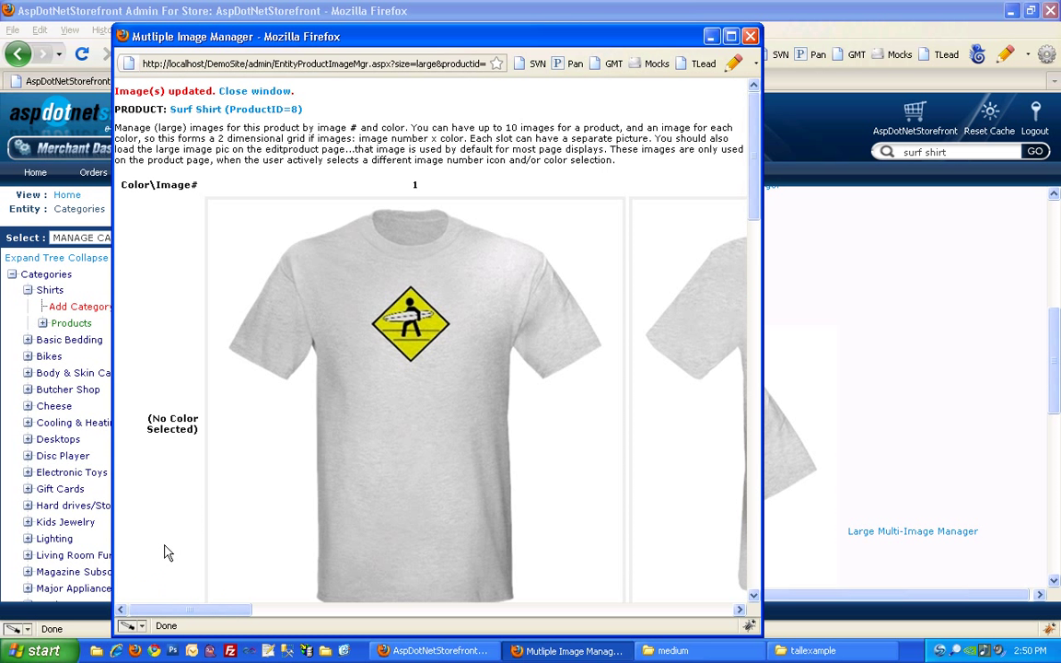
pyautogui.scroll(-4, 276, 415)
pyautogui.scroll(-13, 313, 430)
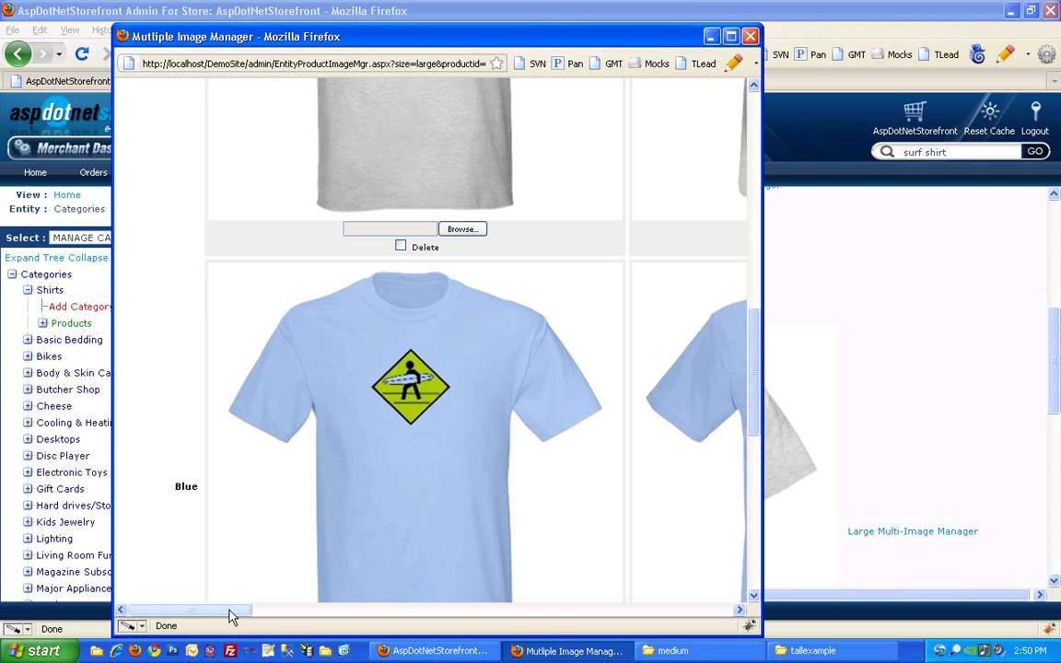
pyautogui.moveTo(230, 609); pyautogui.dragTo(258, 610)
pyautogui.scroll(-8, 303, 491)
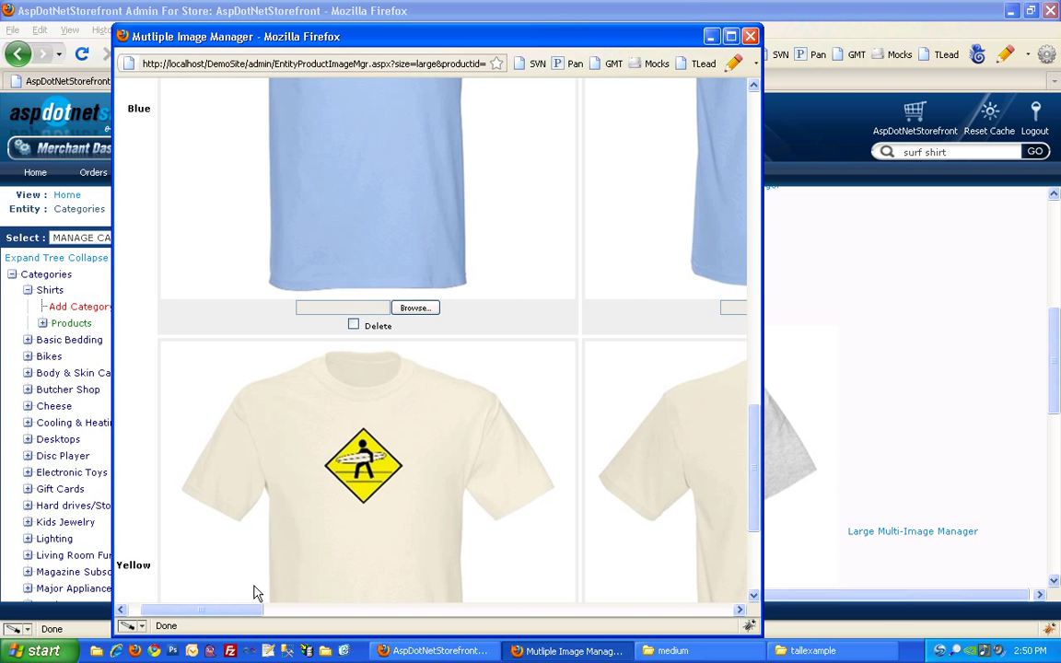
pyautogui.click(750, 36)
# - Reload the Surf Shirt storefront page and view the back and model thumbnails
pyautogui.click(90, 81)
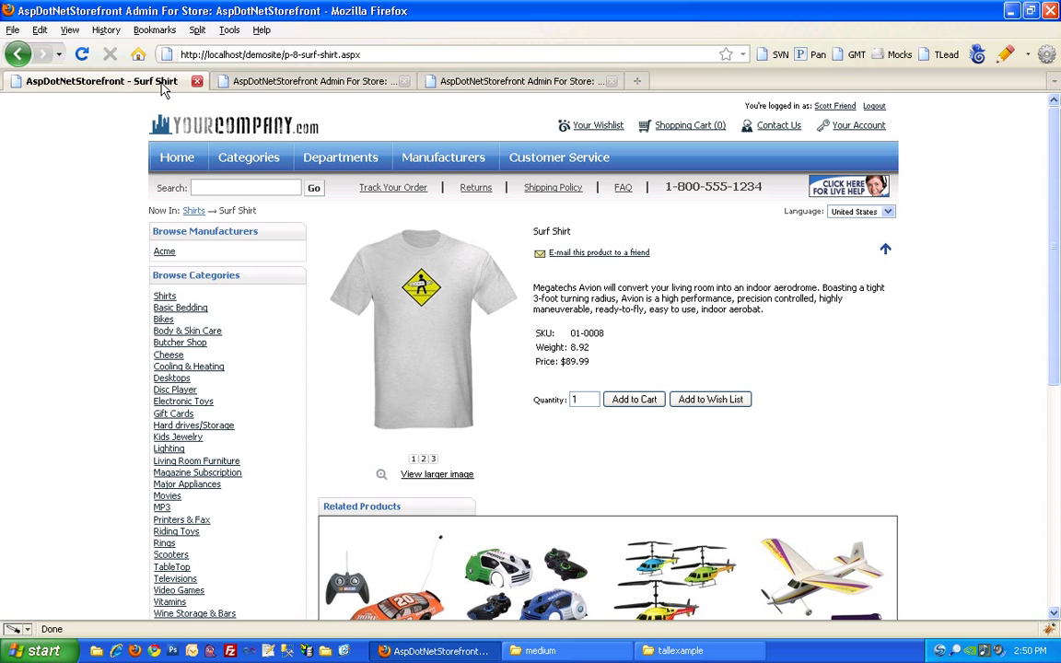
pyautogui.click(81, 54)
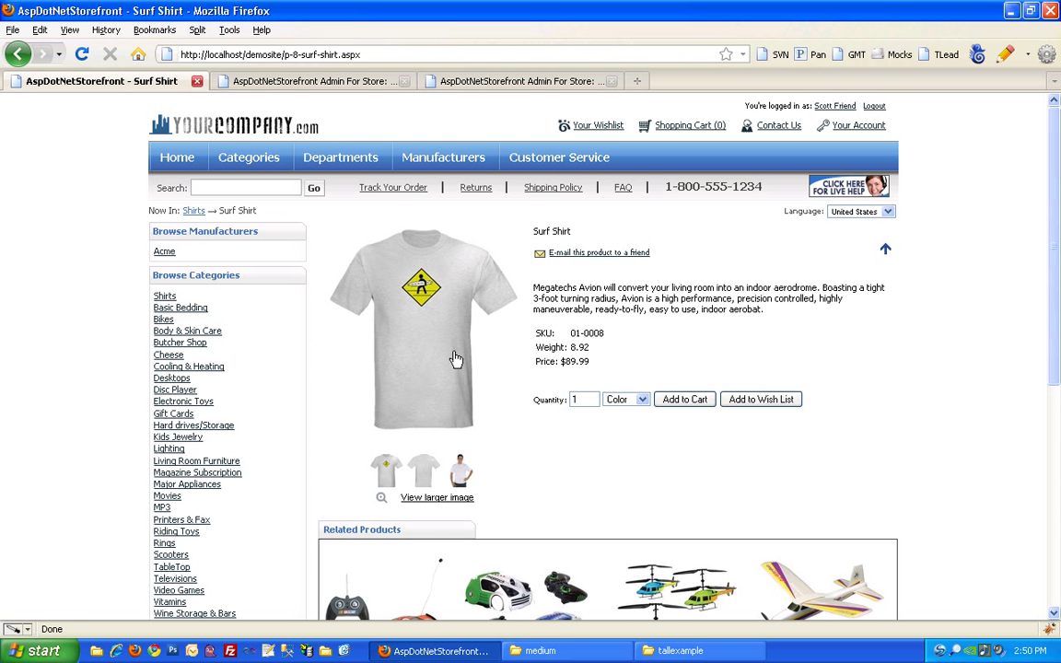
pyautogui.click(431, 479)
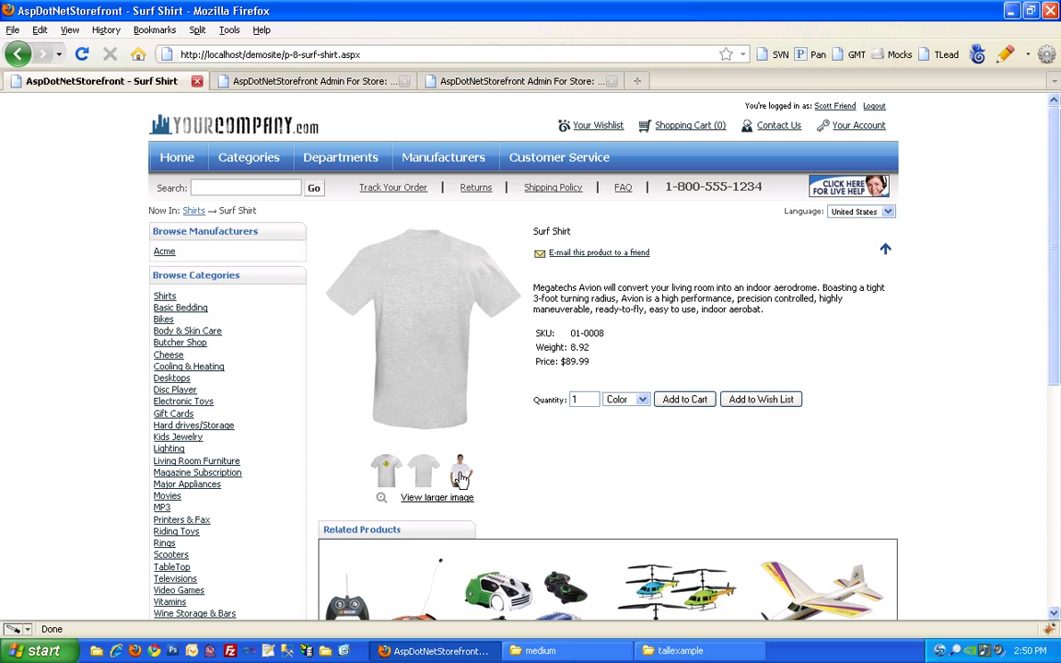
pyautogui.click(459, 477)
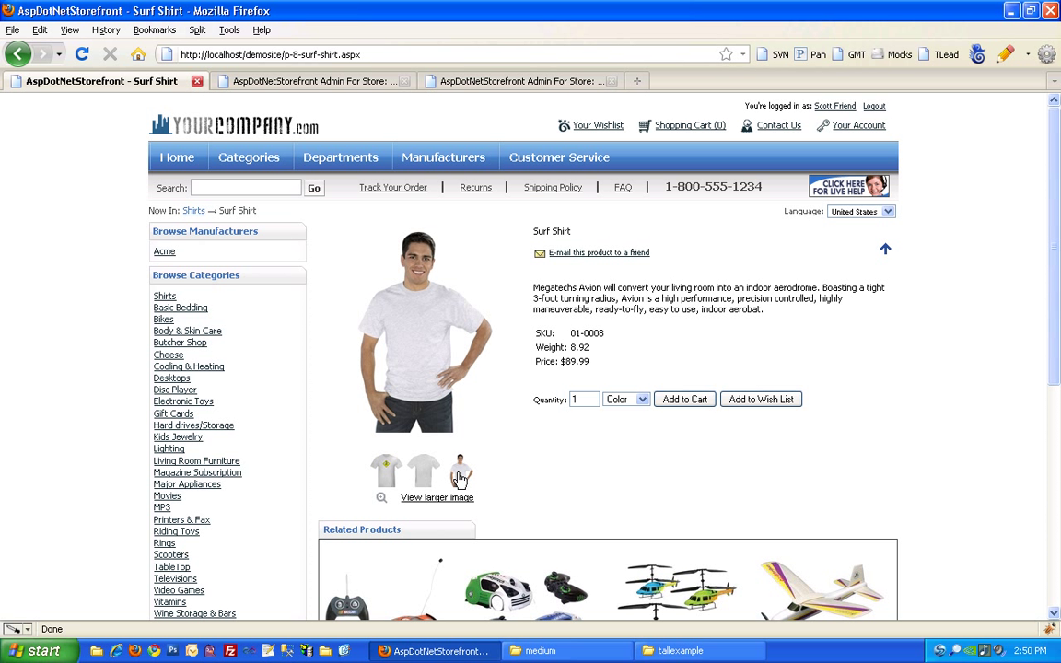
# - Try the Color dropdown with Gray, Blue and Yellow, ending on Blue
pyautogui.click(643, 401)
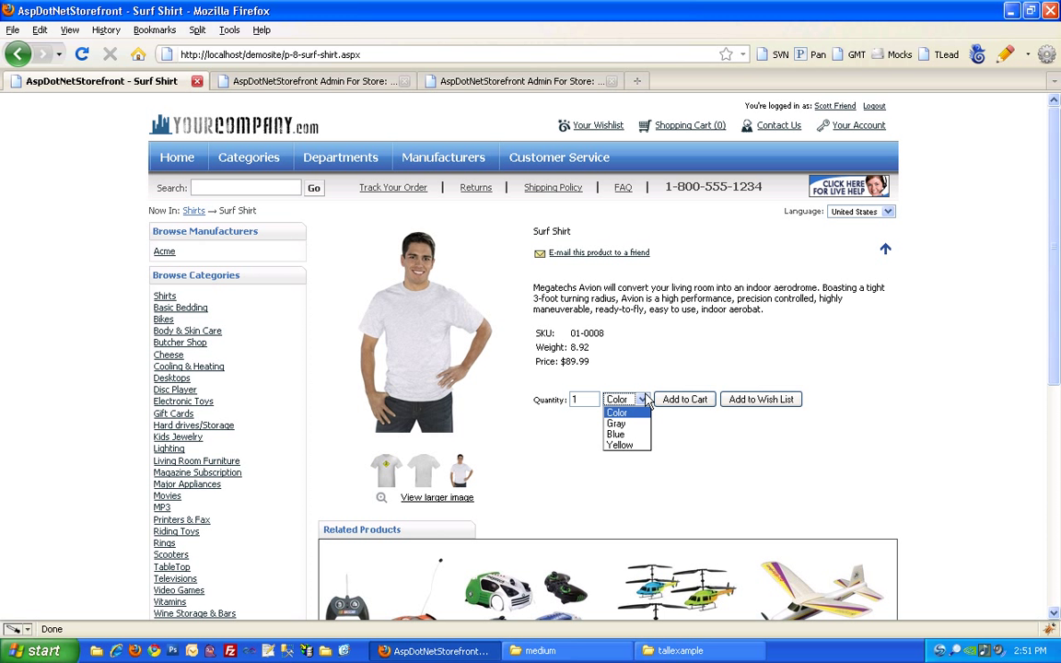
pyautogui.click(632, 427)
pyautogui.click(635, 400)
pyautogui.click(630, 438)
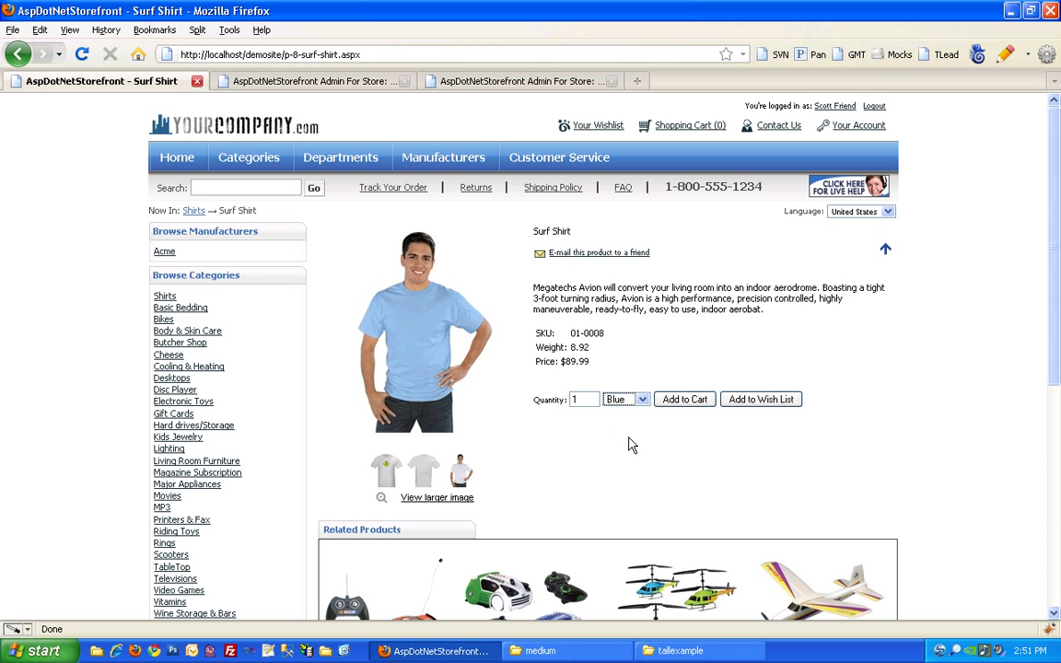
pyautogui.click(642, 401)
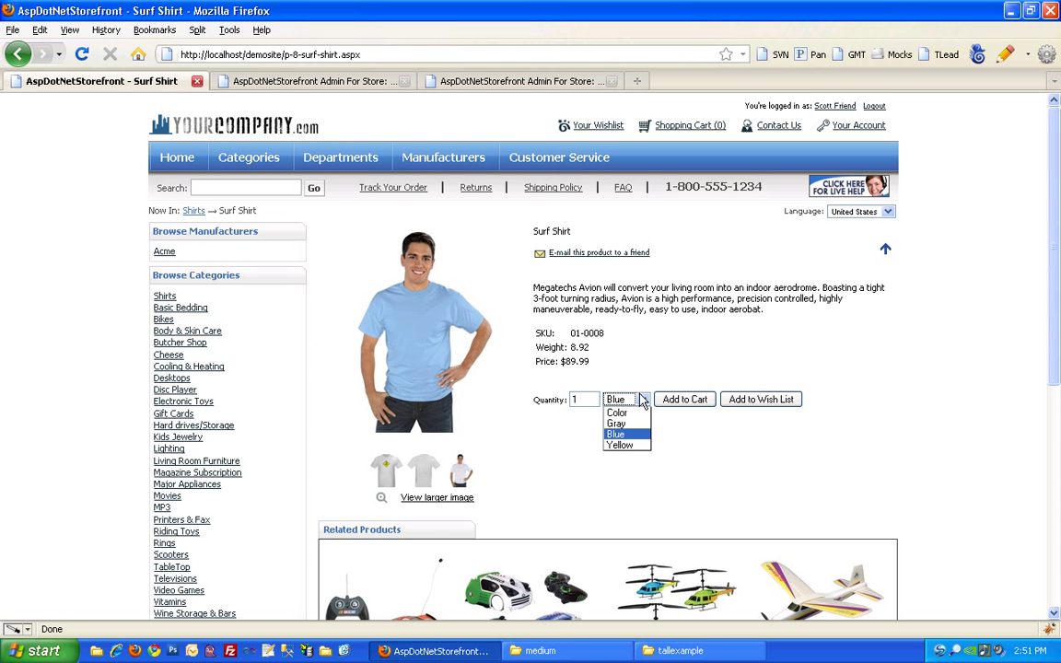
pyautogui.click(642, 449)
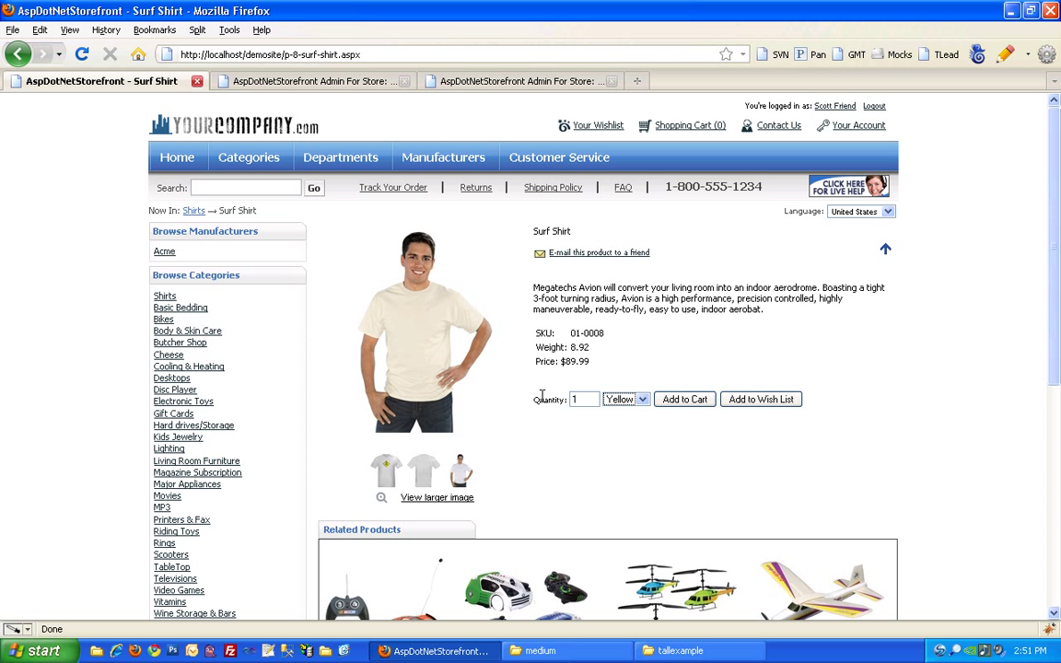
pyautogui.click(642, 401)
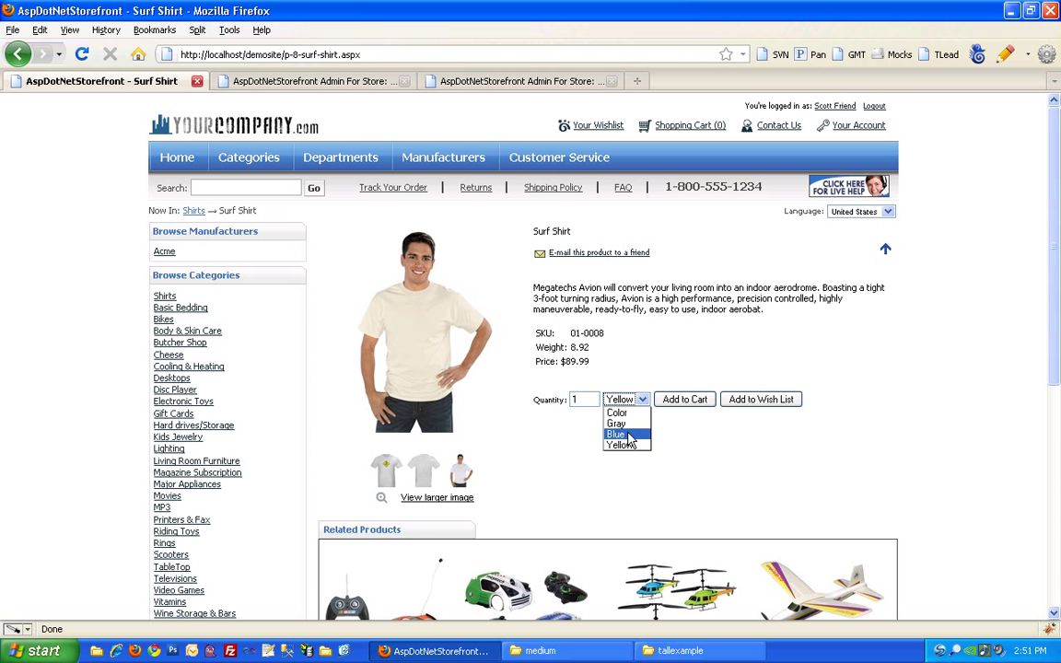
pyautogui.click(630, 438)
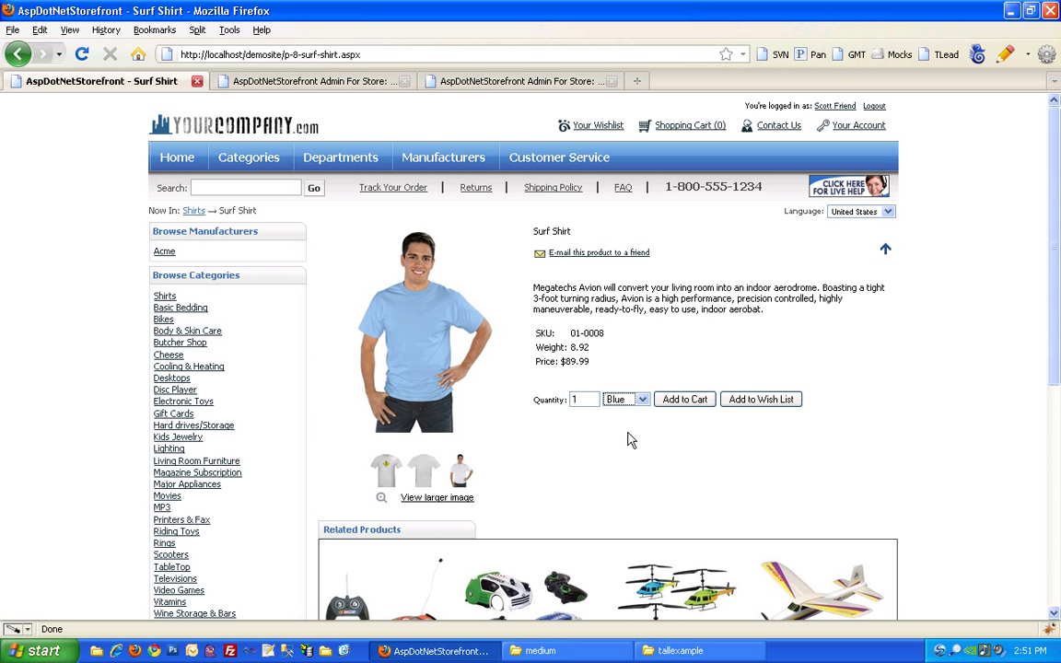